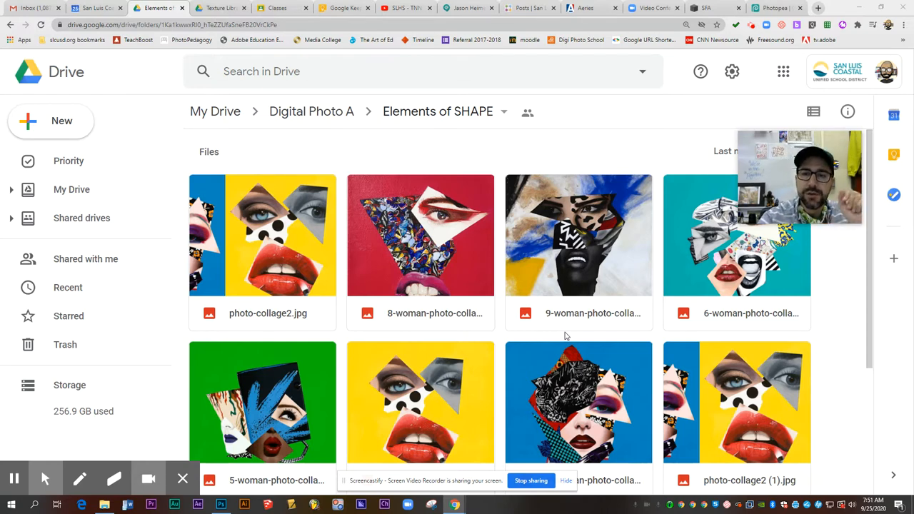
pyautogui.scroll(-2, 457, 252)
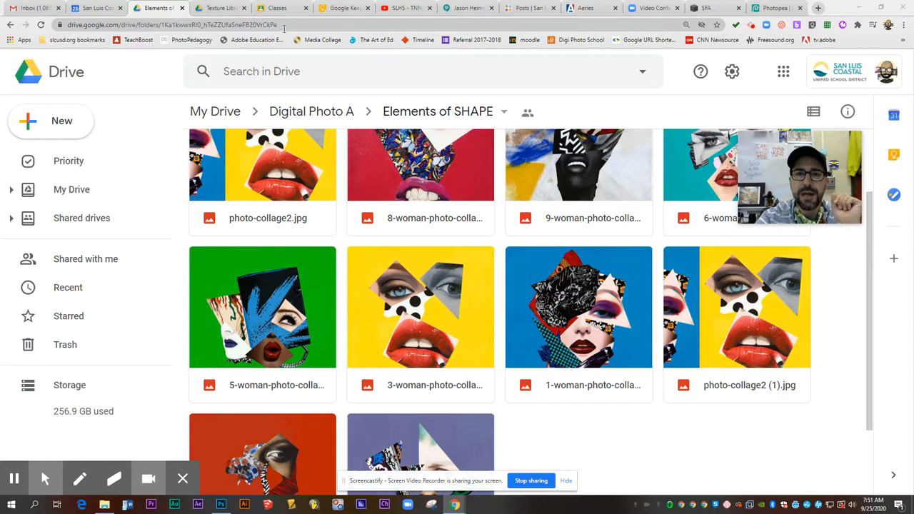
# - Browse the Surface textures subfolder of the Texture Library and return to the library folder
pyautogui.click(220, 10)
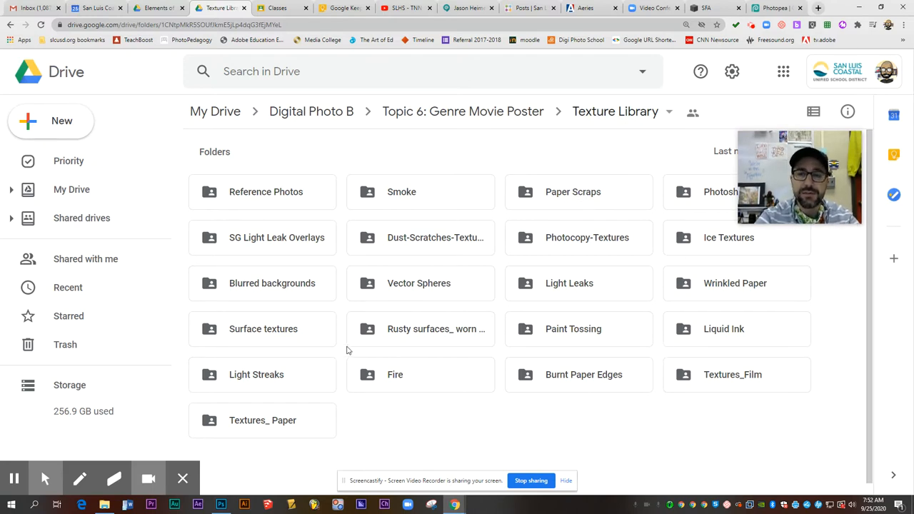
pyautogui.doubleClick(260, 336)
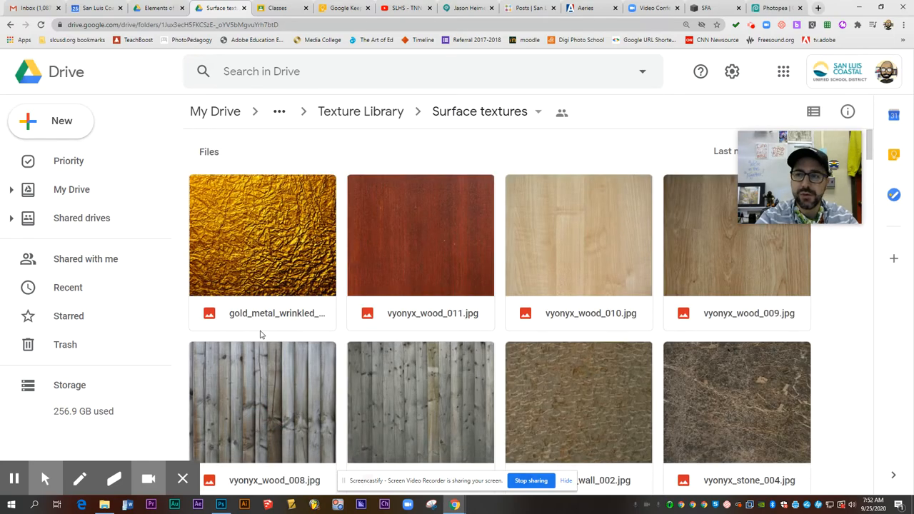
pyautogui.scroll(-2, 443, 325)
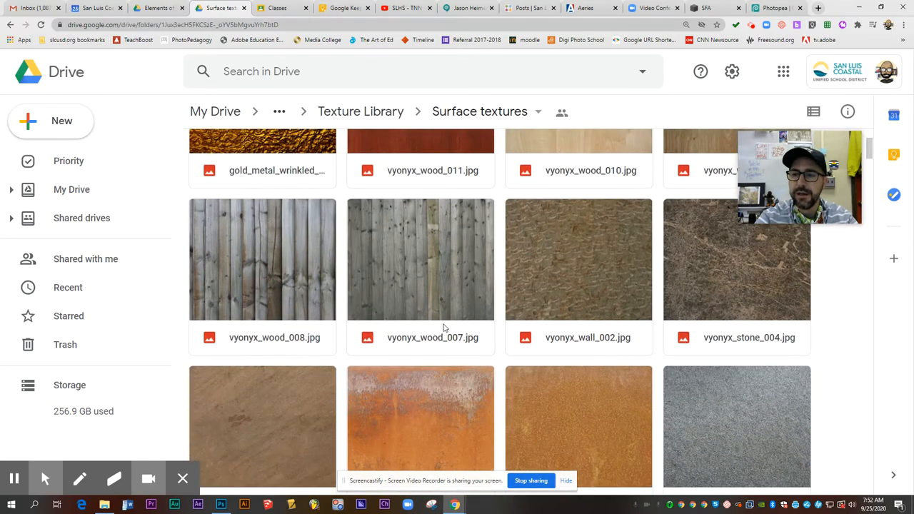
pyautogui.scroll(-4, 443, 325)
pyautogui.scroll(-2, 443, 325)
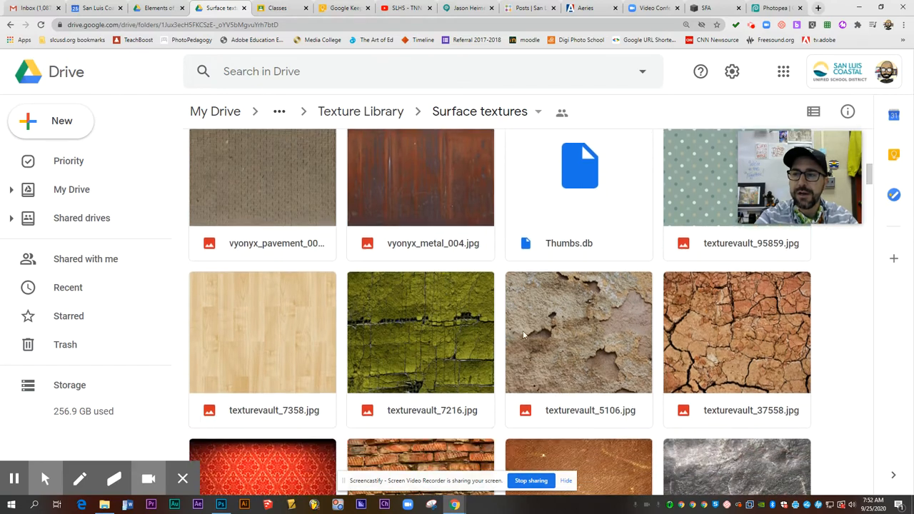
pyautogui.scroll(-1, 741, 351)
pyautogui.scroll(-1, 563, 356)
pyautogui.scroll(-3, 563, 355)
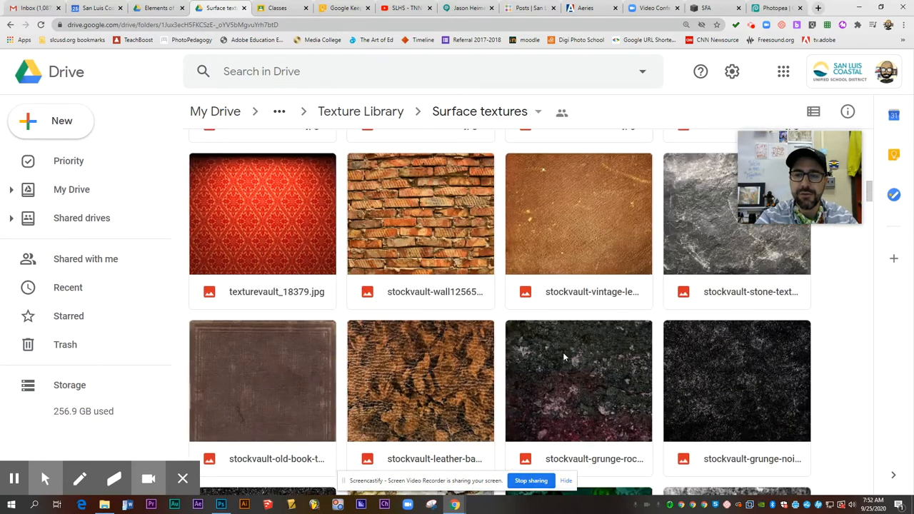
pyautogui.scroll(-1, 563, 355)
pyautogui.scroll(-2, 563, 358)
pyautogui.scroll(-1, 563, 357)
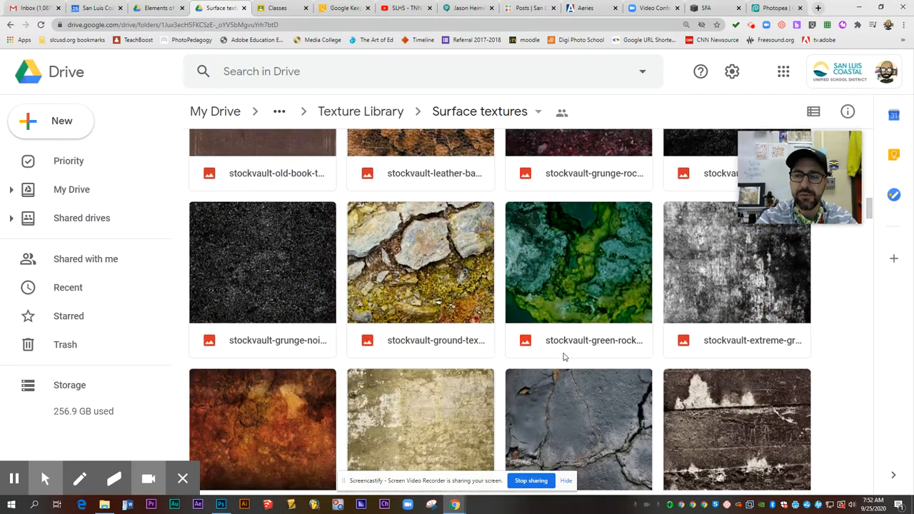
pyautogui.scroll(3, 555, 354)
pyautogui.scroll(2, 543, 343)
pyautogui.scroll(3, 543, 343)
pyautogui.click(377, 110)
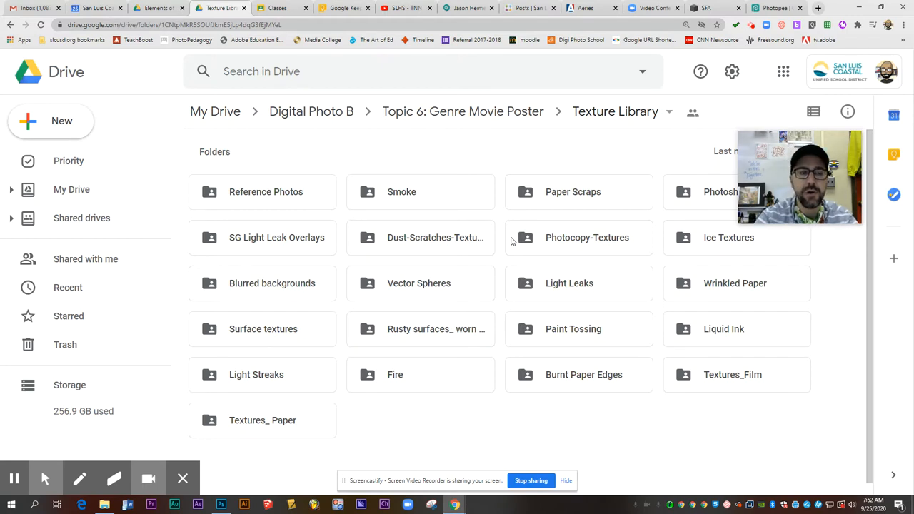
# - In Surface textures, download the graffiti photos DSC04409.JPG and DSC04398.JPG
pyautogui.click(266, 339)
pyautogui.click(270, 341)
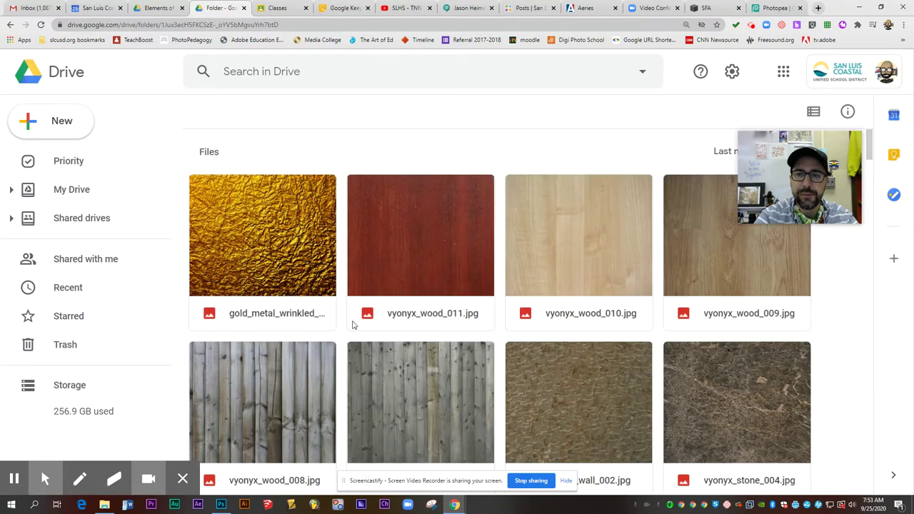
pyautogui.scroll(-4, 439, 318)
pyautogui.scroll(-5, 439, 318)
pyautogui.scroll(-5, 438, 319)
pyautogui.scroll(-2, 439, 319)
pyautogui.scroll(-4, 440, 319)
pyautogui.scroll(-1, 439, 320)
pyautogui.scroll(-3, 440, 323)
pyautogui.scroll(-1, 439, 323)
pyautogui.scroll(-1, 439, 323)
pyautogui.scroll(-1, 439, 323)
pyautogui.scroll(-3, 440, 323)
pyautogui.scroll(-3, 440, 323)
pyautogui.scroll(-2, 440, 323)
pyautogui.scroll(-2, 439, 323)
pyautogui.scroll(-4, 439, 323)
pyautogui.scroll(-3, 440, 323)
pyautogui.scroll(2, 431, 244)
pyautogui.click(430, 244)
pyautogui.rightClick(431, 244)
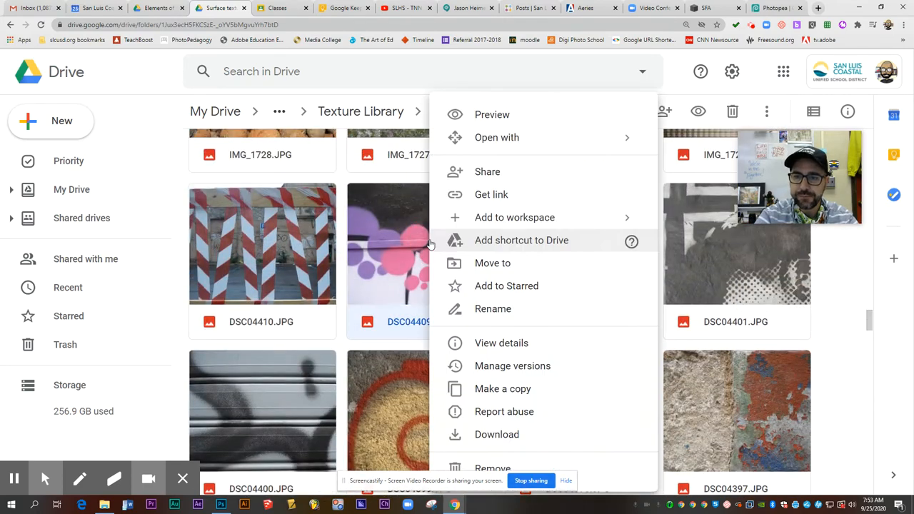
pyautogui.click(503, 437)
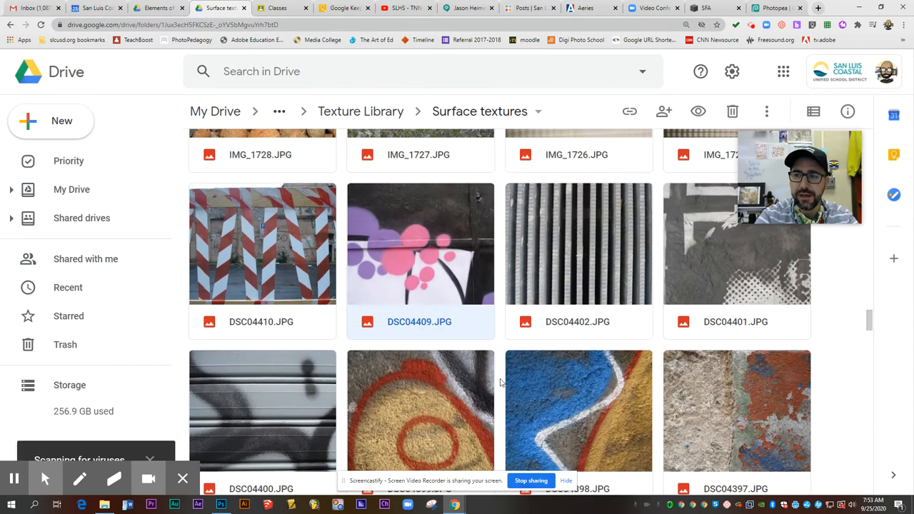
pyautogui.scroll(-3, 500, 375)
pyautogui.click(593, 252)
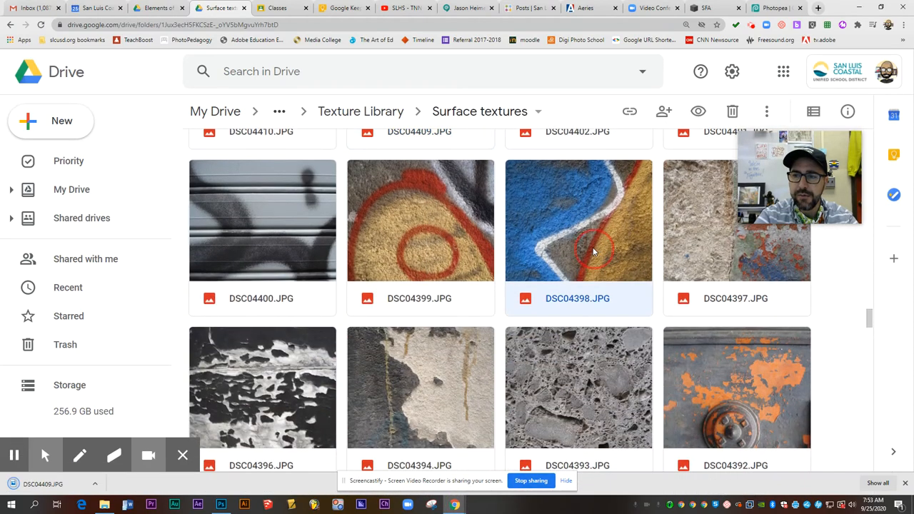
pyautogui.rightClick(593, 251)
pyautogui.click(648, 407)
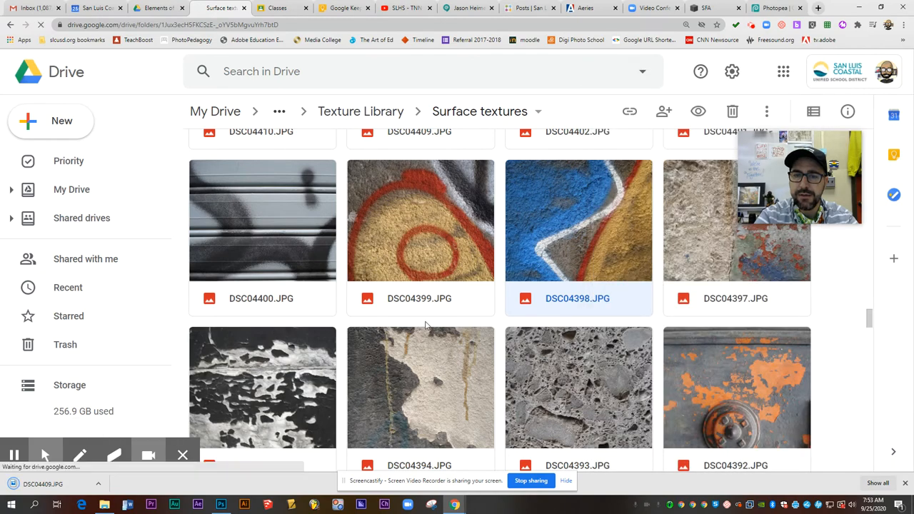
pyautogui.scroll(-3, 424, 320)
pyautogui.scroll(-3, 424, 319)
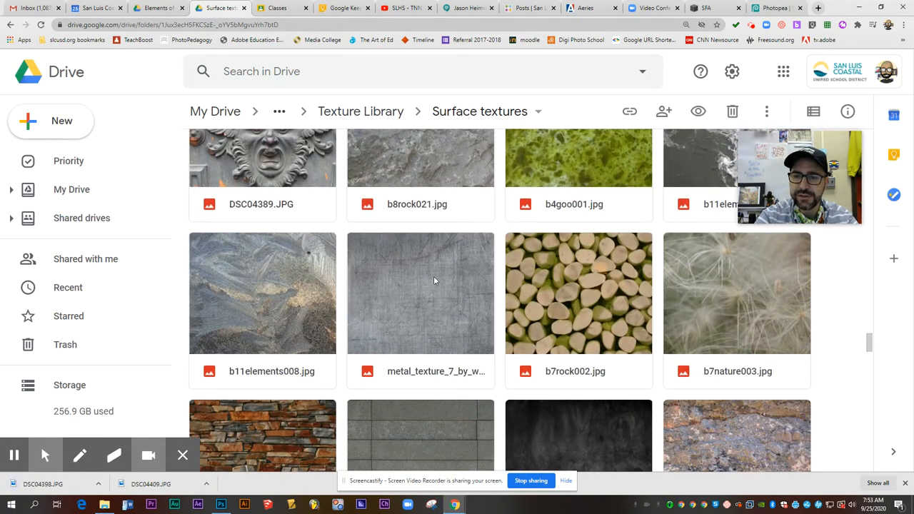
# - Download the metal texture image and vyonyx_wood_007.jpg
pyautogui.rightClick(409, 306)
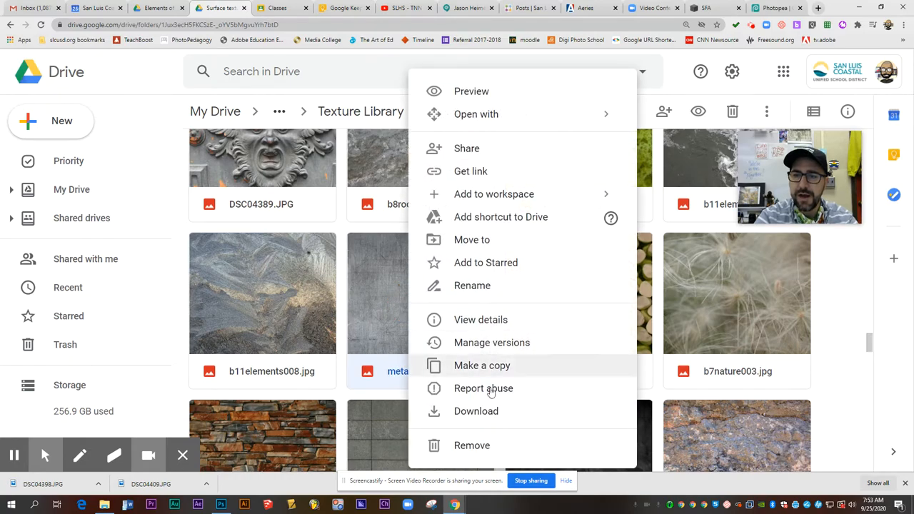
pyautogui.click(479, 409)
pyautogui.scroll(-3, 465, 333)
pyautogui.scroll(-2, 464, 332)
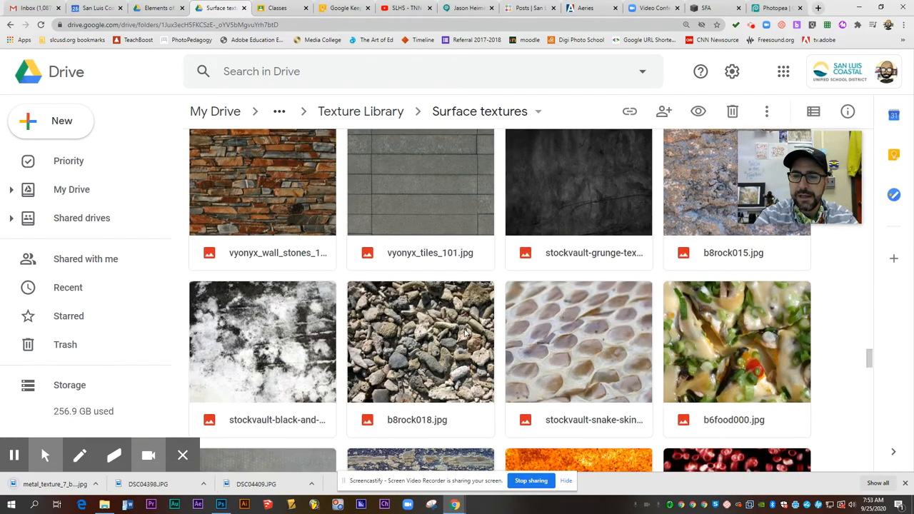
pyautogui.scroll(-3, 464, 333)
pyautogui.scroll(3, 466, 328)
pyautogui.scroll(5, 465, 328)
pyautogui.scroll(5, 463, 329)
pyautogui.scroll(5, 463, 329)
pyautogui.scroll(5, 463, 326)
pyautogui.scroll(5, 463, 325)
pyautogui.scroll(5, 463, 325)
pyautogui.scroll(5, 464, 330)
pyautogui.scroll(5, 463, 330)
pyautogui.scroll(4, 463, 330)
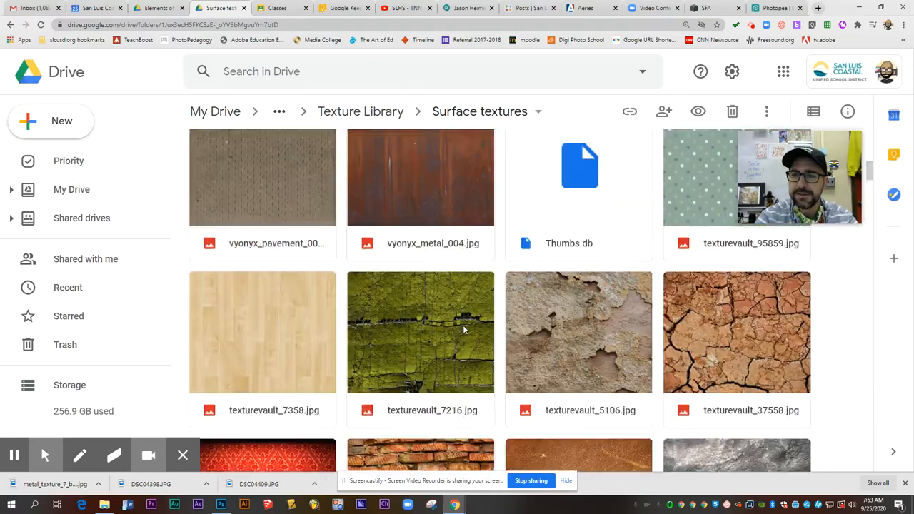
pyautogui.scroll(4, 463, 330)
pyautogui.scroll(2, 463, 331)
pyautogui.scroll(2, 462, 330)
pyautogui.scroll(-1, 463, 330)
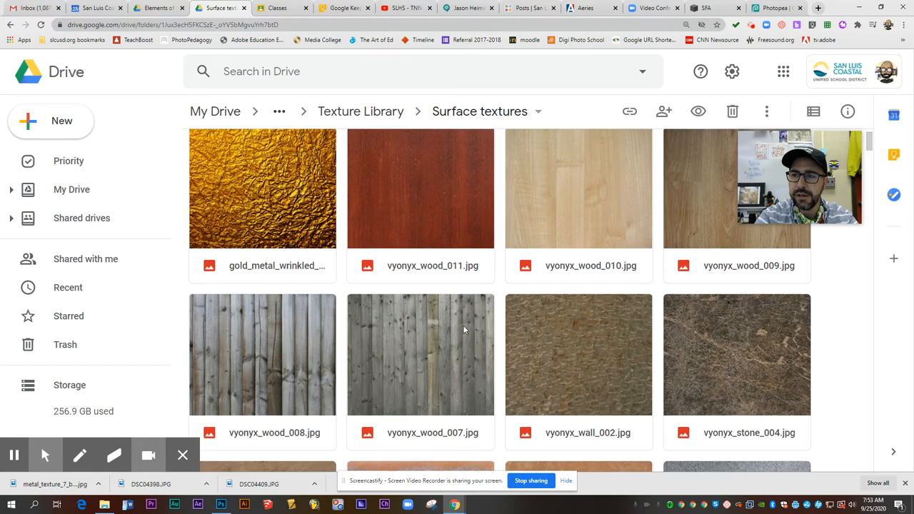
pyautogui.rightClick(428, 345)
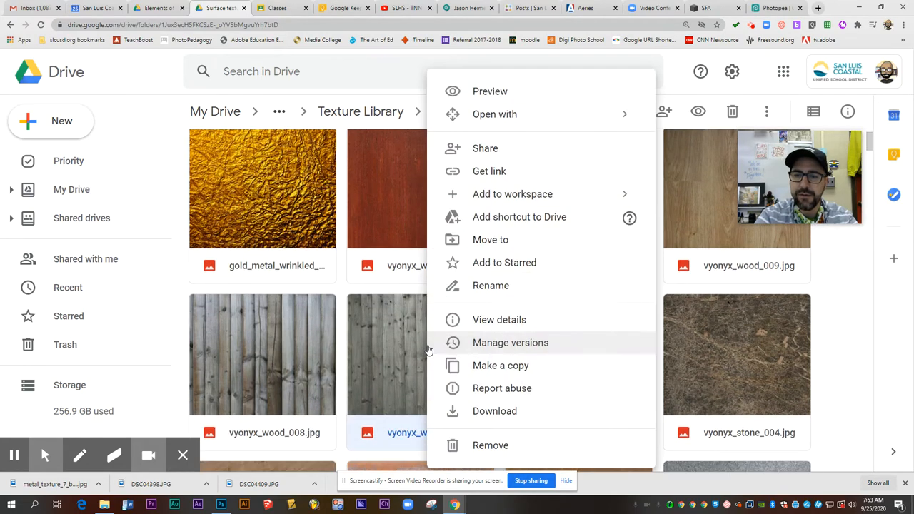
pyautogui.click(503, 406)
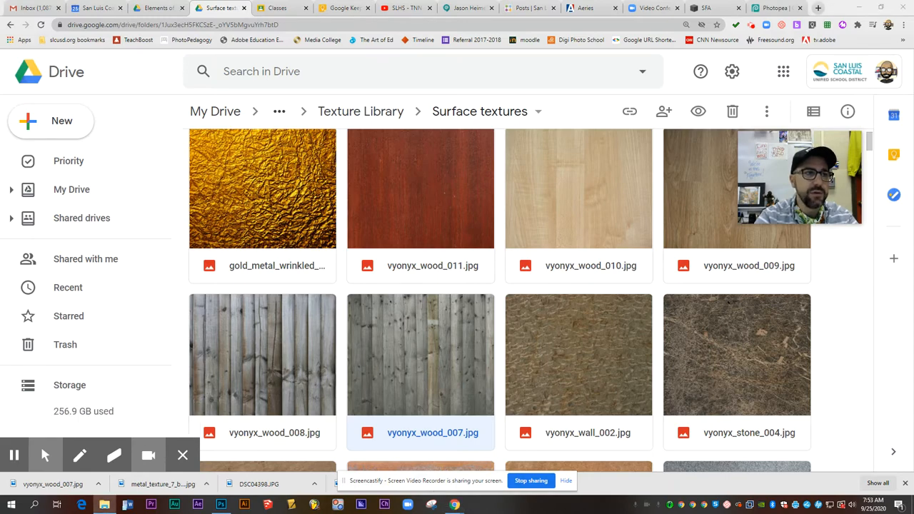
# - Check the downloaded portrait photo's options in Downloads, then hide the Explorer window
pyautogui.click(104, 504)
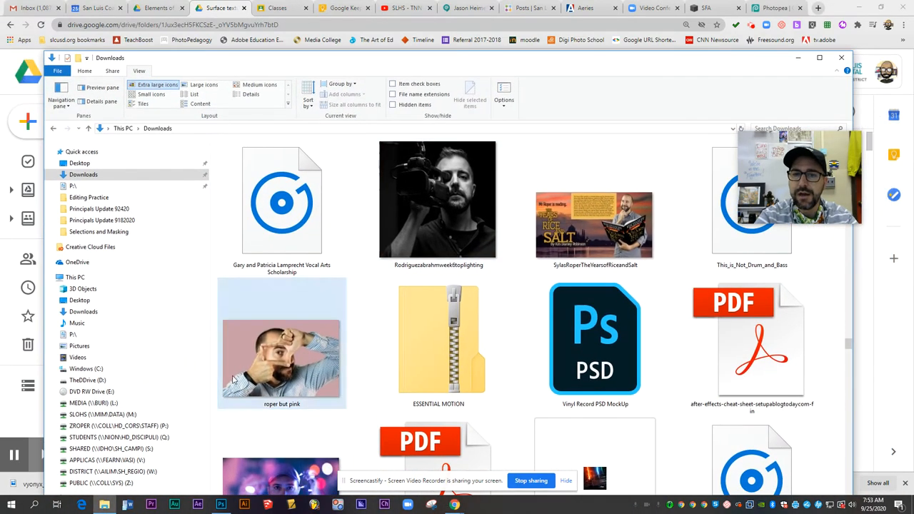
pyautogui.rightClick(398, 238)
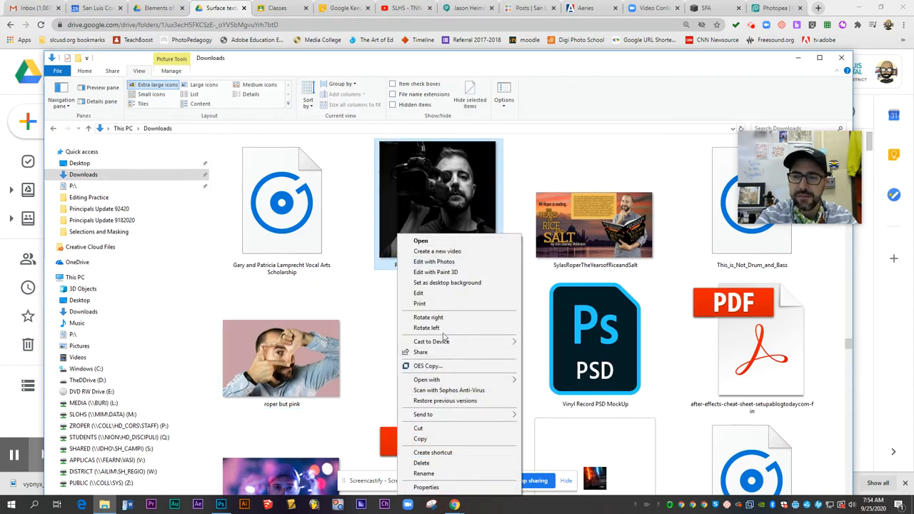
pyautogui.rightClick(448, 195)
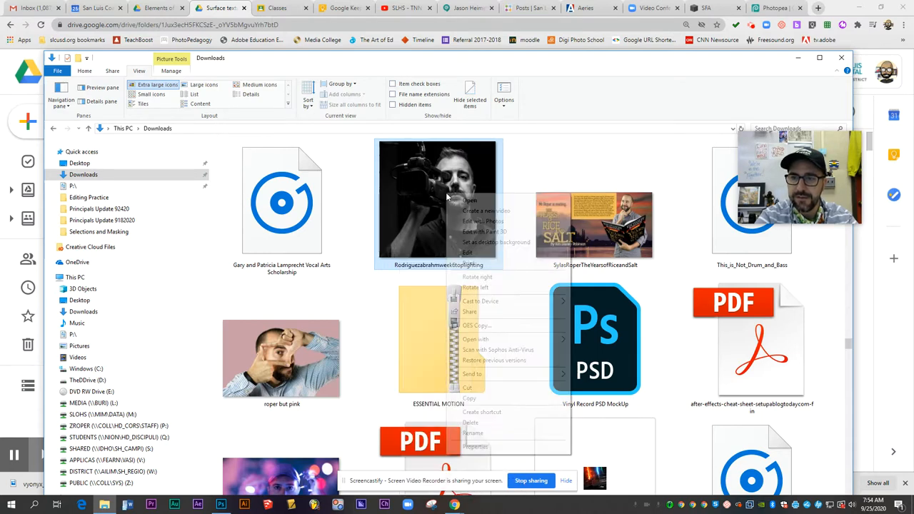
pyautogui.moveTo(427, 380)
pyautogui.click(104, 505)
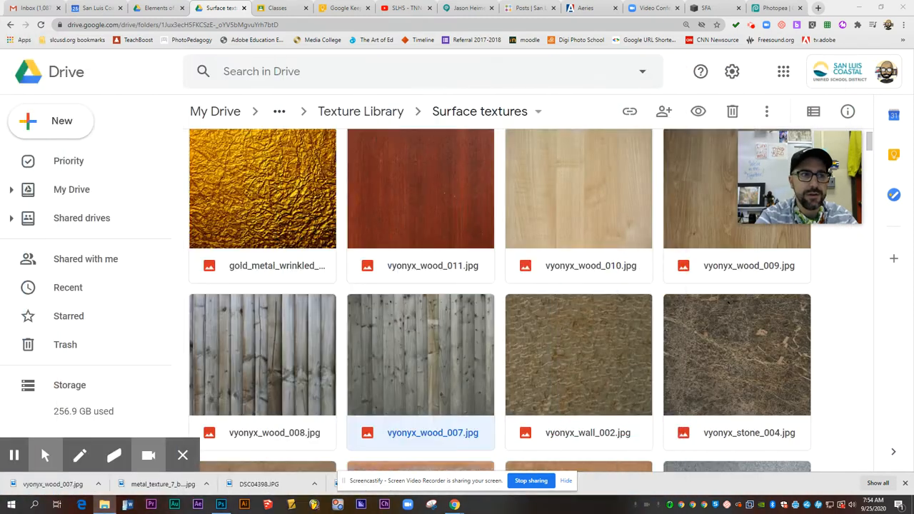
# - Start a new Photopea project sized 10 × 10 inches at 300 DPI
pyautogui.click(785, 9)
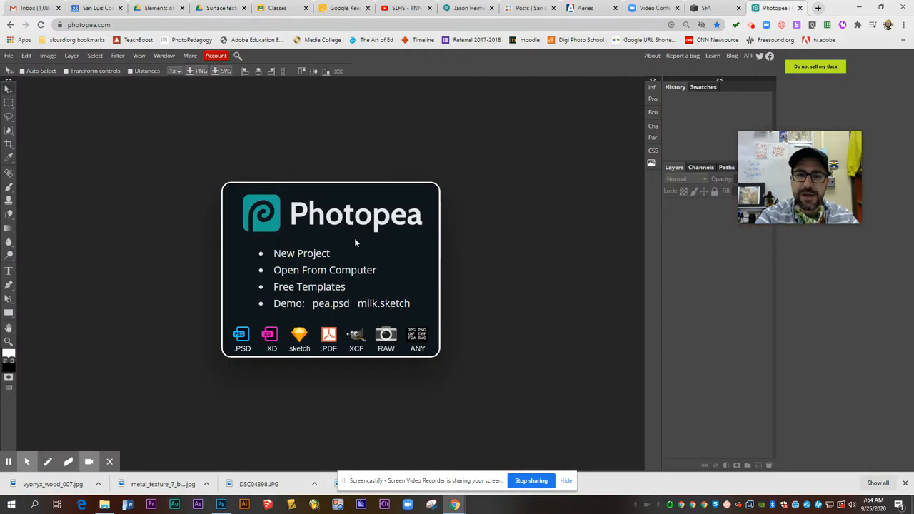
pyautogui.click(307, 254)
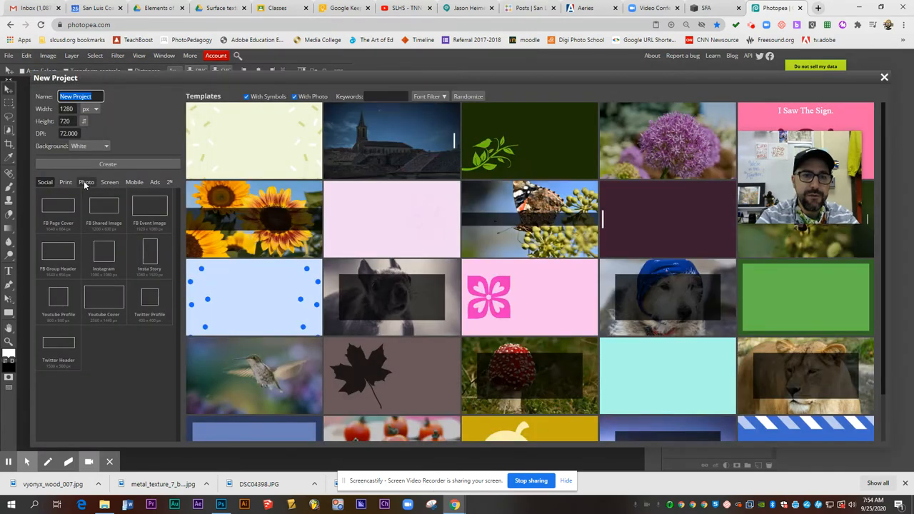
pyautogui.click(86, 183)
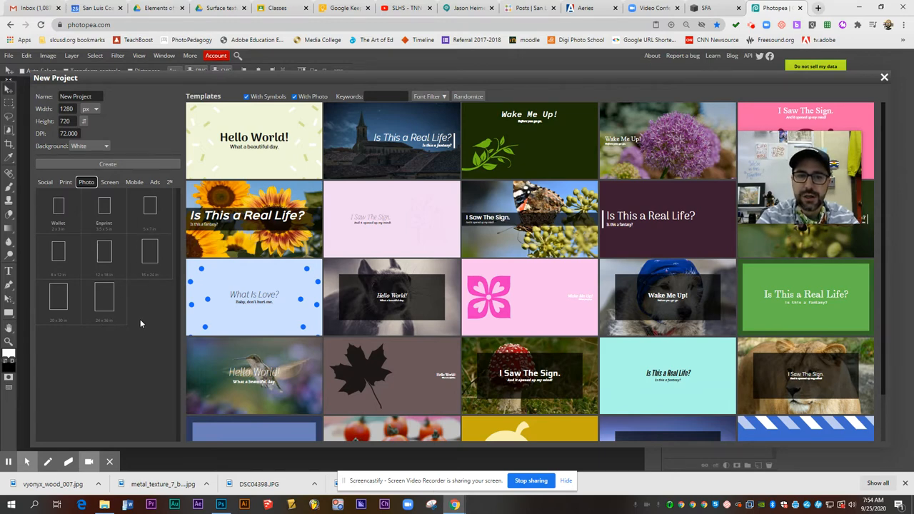
pyautogui.click(95, 112)
pyautogui.click(90, 124)
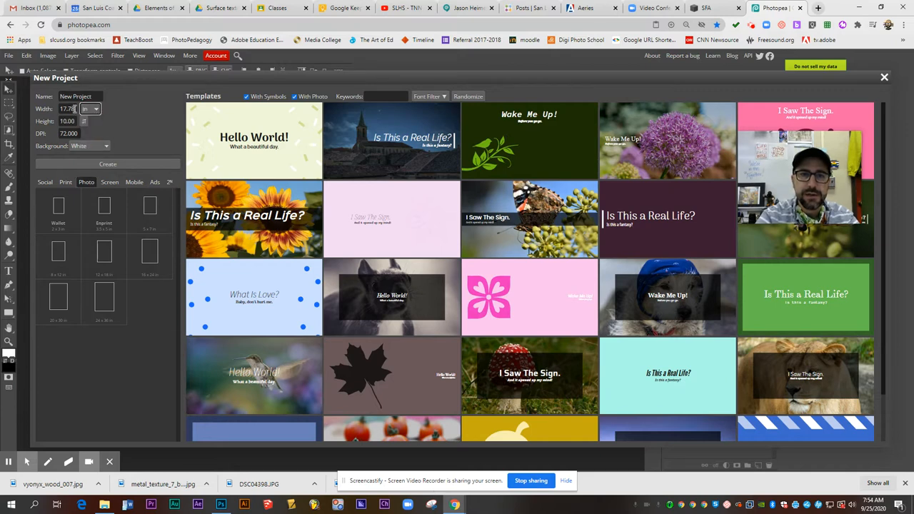
pyautogui.moveTo(75, 108); pyautogui.dragTo(23, 113)
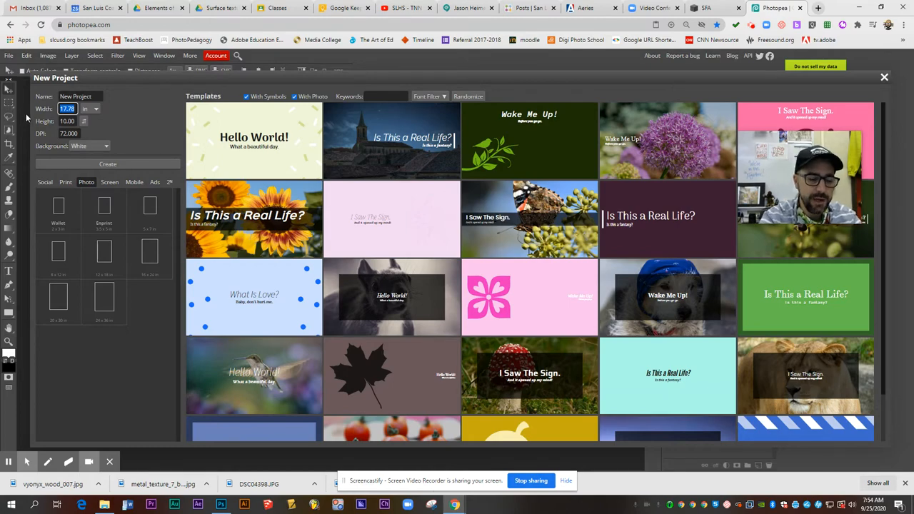
pyautogui.write('10')
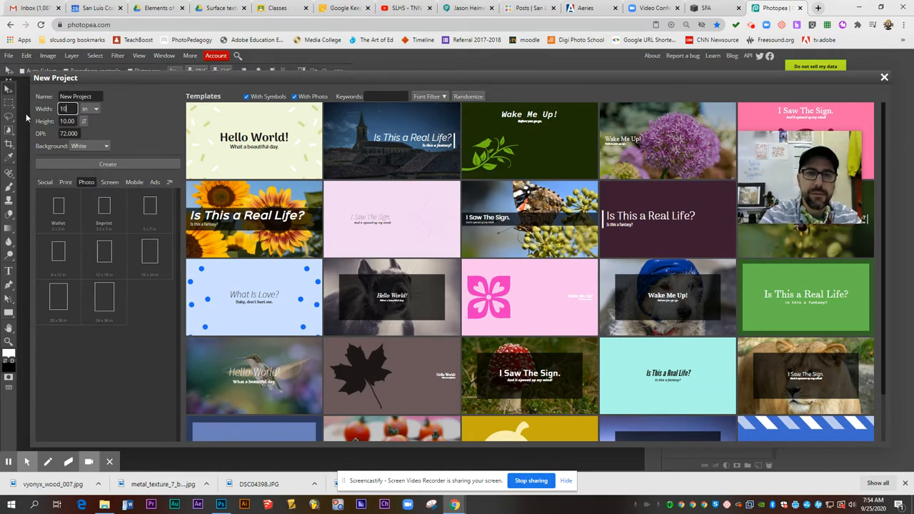
pyautogui.press('Tab')
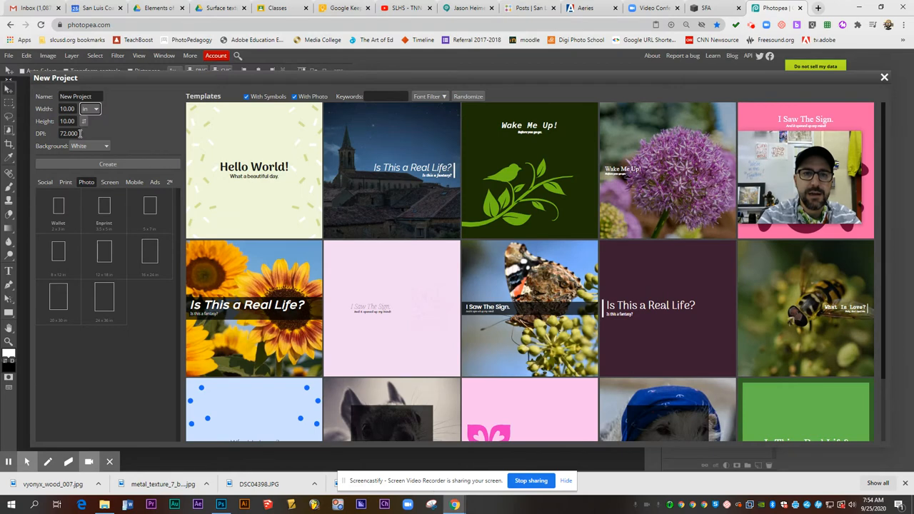
pyautogui.moveTo(80, 134); pyautogui.dragTo(45, 135)
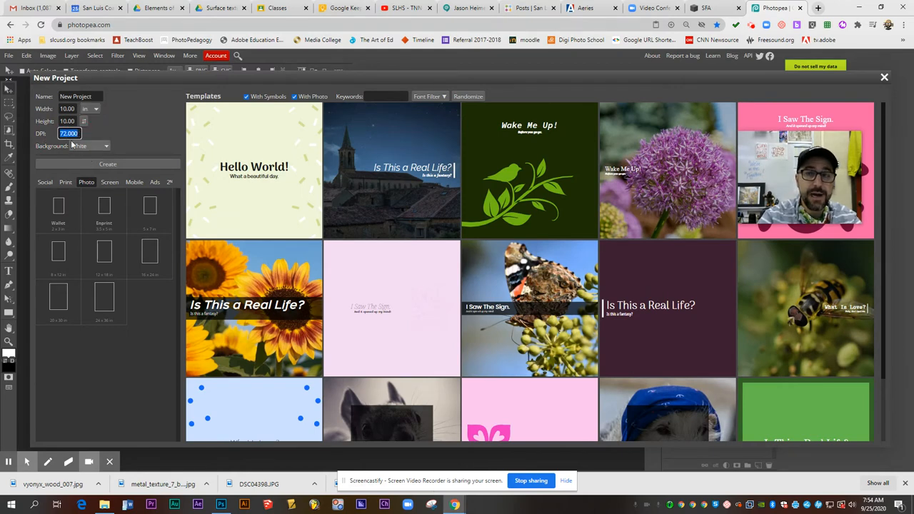
pyautogui.write('300')
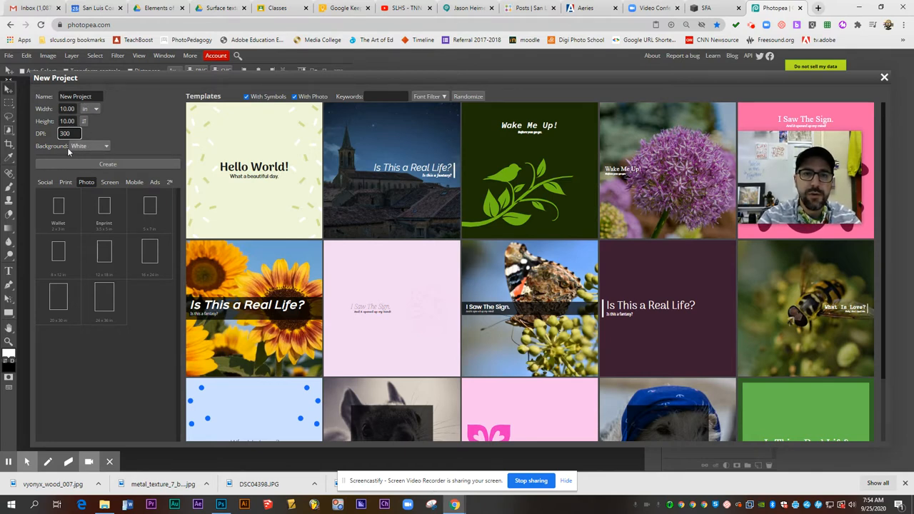
# - Name the project RoperZach_Abstract ShapeCollage and create the blank document
pyautogui.click(93, 96)
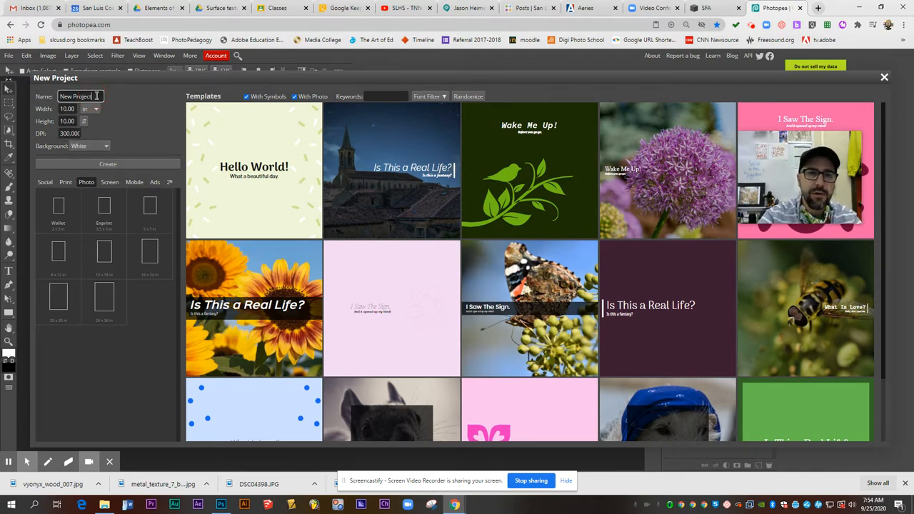
pyautogui.moveTo(96, 96); pyautogui.dragTo(38, 98)
pyautogui.write('RoperZach_Abs')
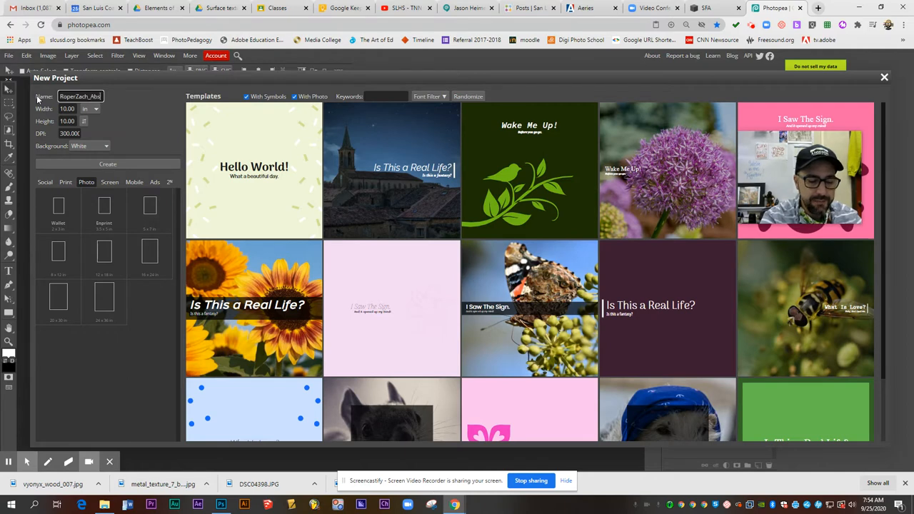
pyautogui.write('tract Shape')
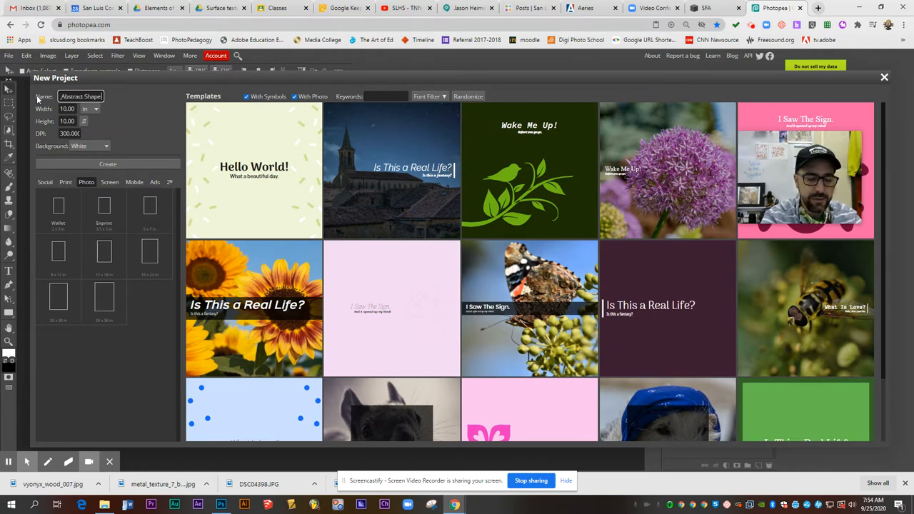
pyautogui.write('Collage')
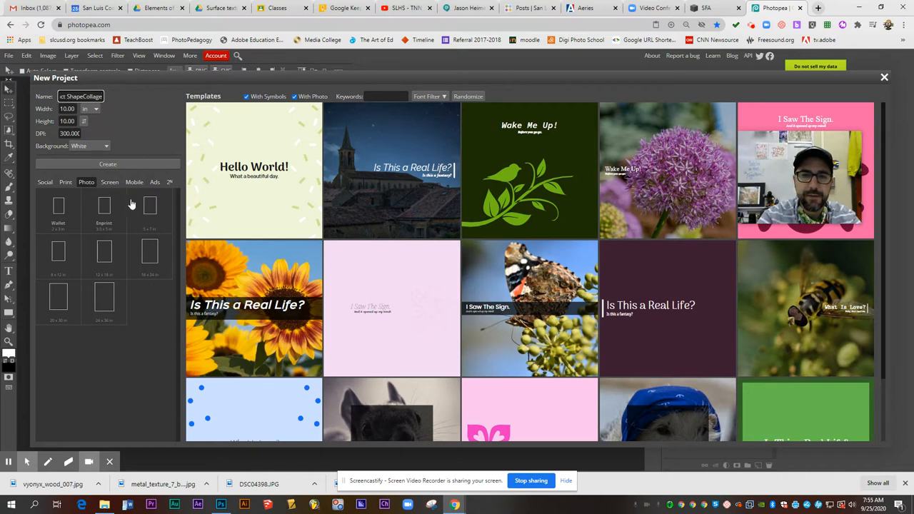
pyautogui.click(125, 165)
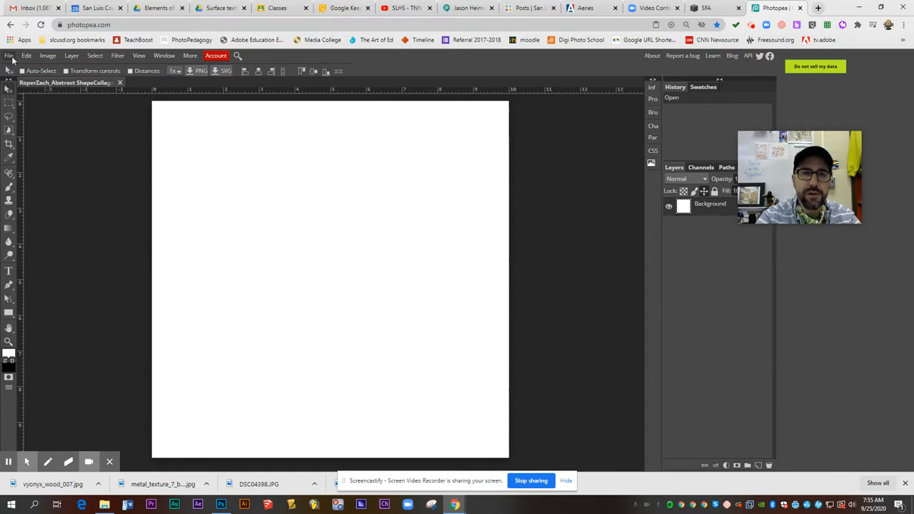
# - Open the first four Downloads images, starting with vyonyx_wood_007, as separate documents
pyautogui.click(9, 55)
pyautogui.click(23, 85)
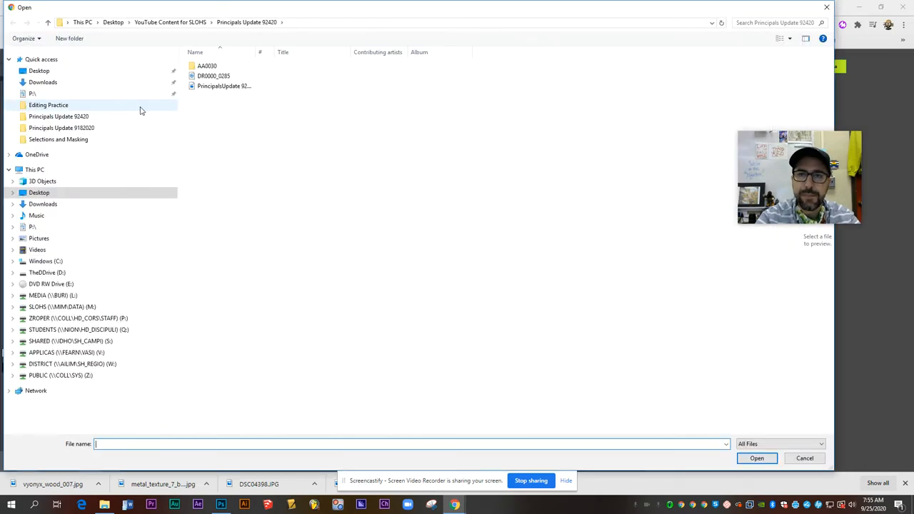
pyautogui.click(73, 83)
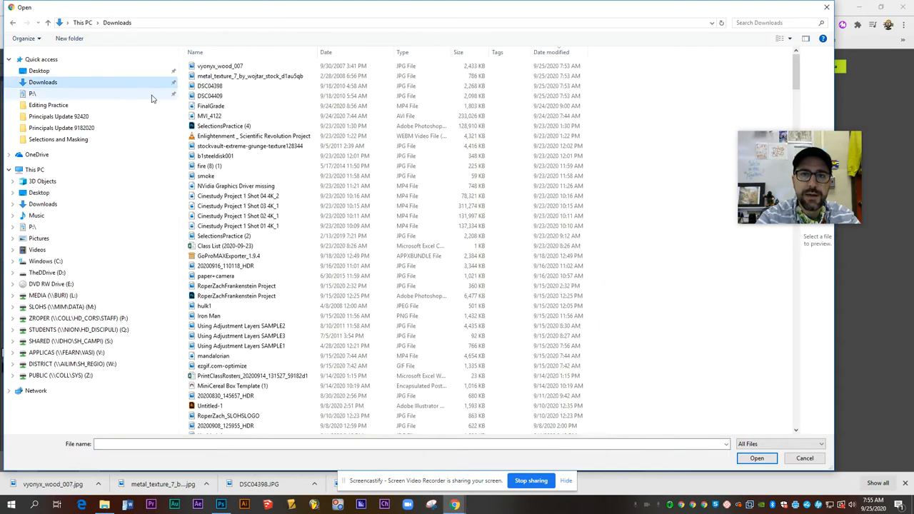
pyautogui.click(230, 66)
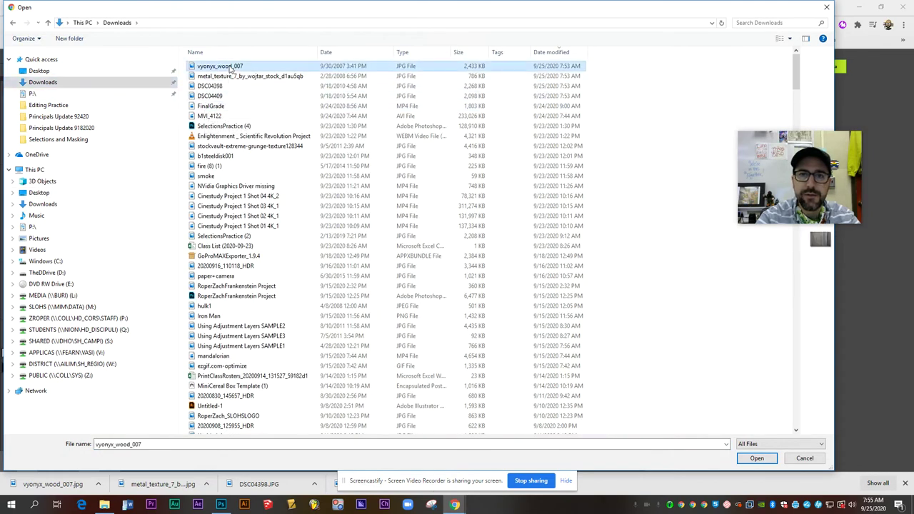
pyautogui.keyDown('shift'); pyautogui.click(230, 96); pyautogui.keyUp('shift')
pyautogui.click(757, 459)
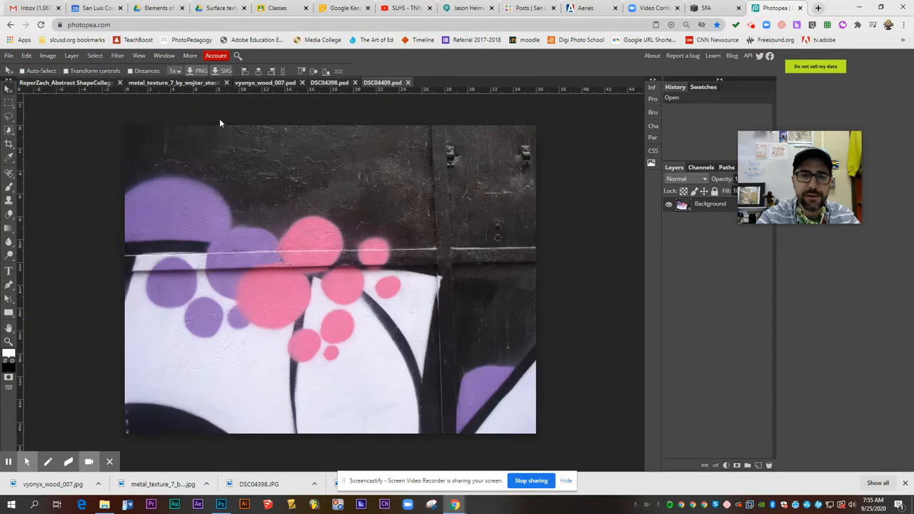
# - Return to the blank collage document and dismiss a second Open dialog unused
pyautogui.click(73, 82)
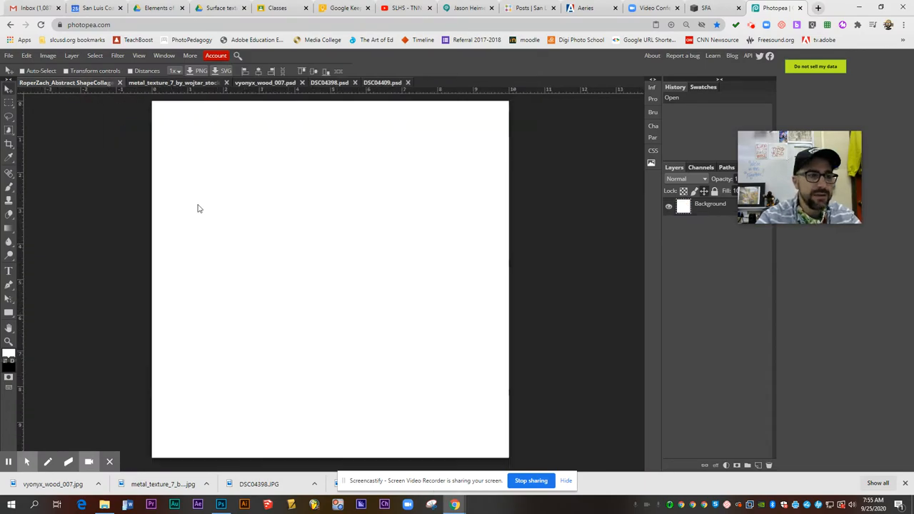
pyautogui.click(10, 57)
pyautogui.click(20, 81)
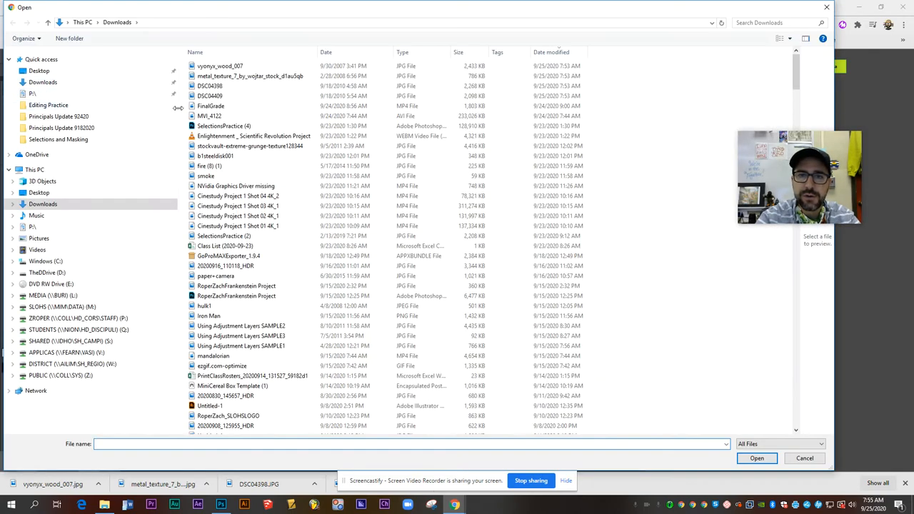
pyautogui.click(827, 8)
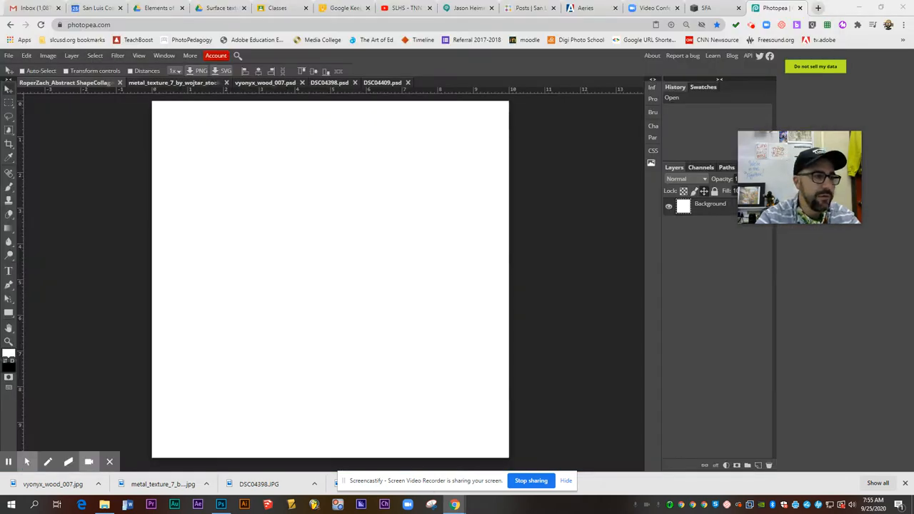
# - Drag the portrait photo from the browser downloads in as a new Photopea document
pyautogui.moveTo(0, 272); pyautogui.dragTo(262, 164)
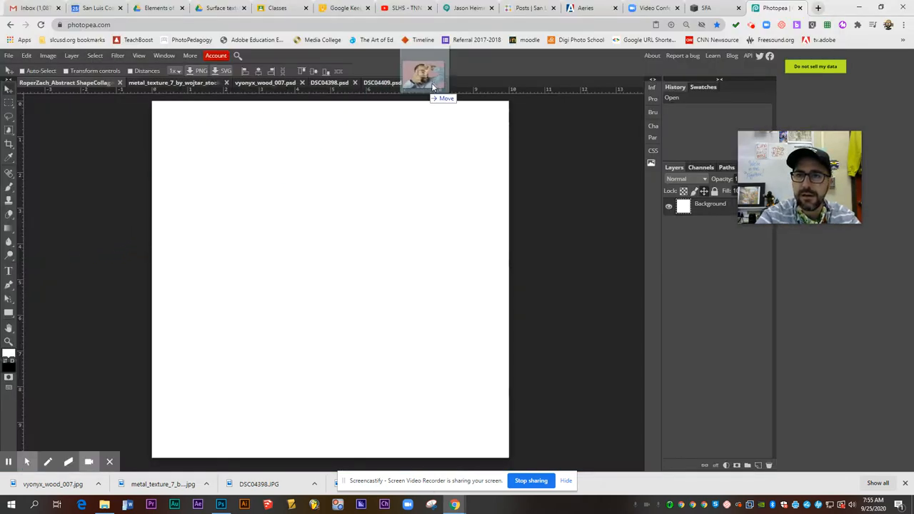
pyautogui.moveTo(262, 164); pyautogui.dragTo(470, 80)
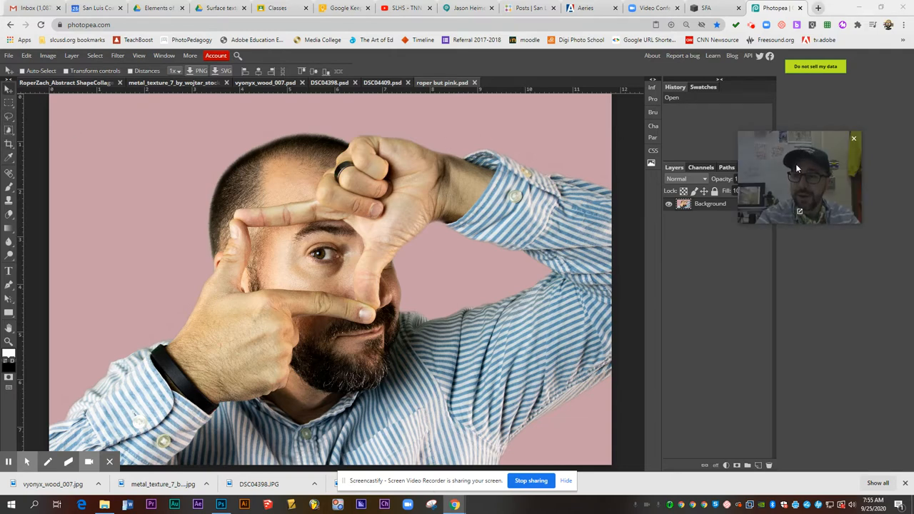
pyautogui.moveTo(798, 168)
pyautogui.mouseDown()
pyautogui.moveTo(751, 262)
pyautogui.moveTo(577, 131)
pyautogui.mouseUp()
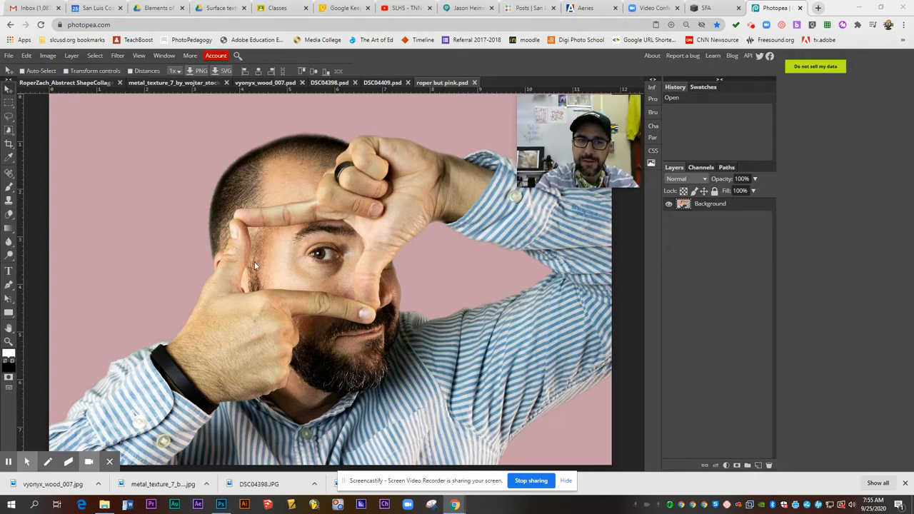
# - Draw an unfilled Rectangle shape as a square around the hand-framed eye
pyautogui.click(9, 315)
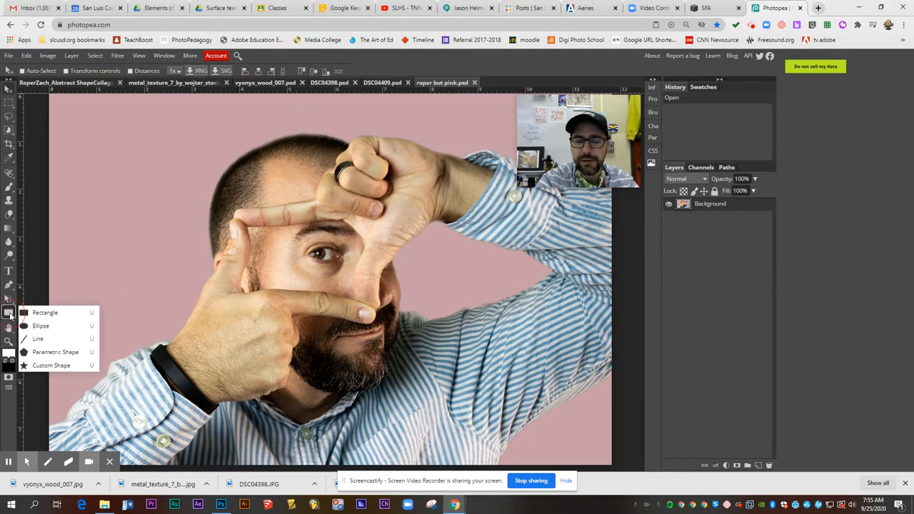
pyautogui.click(48, 328)
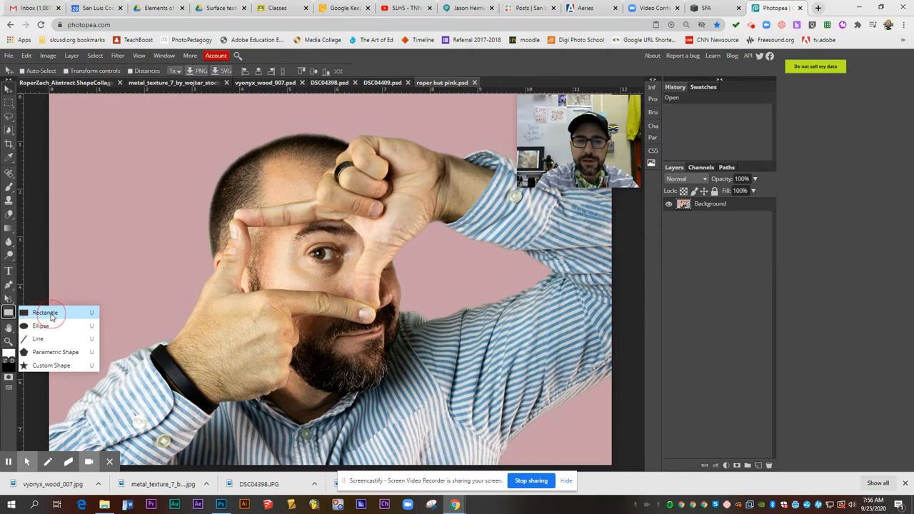
pyautogui.click(46, 315)
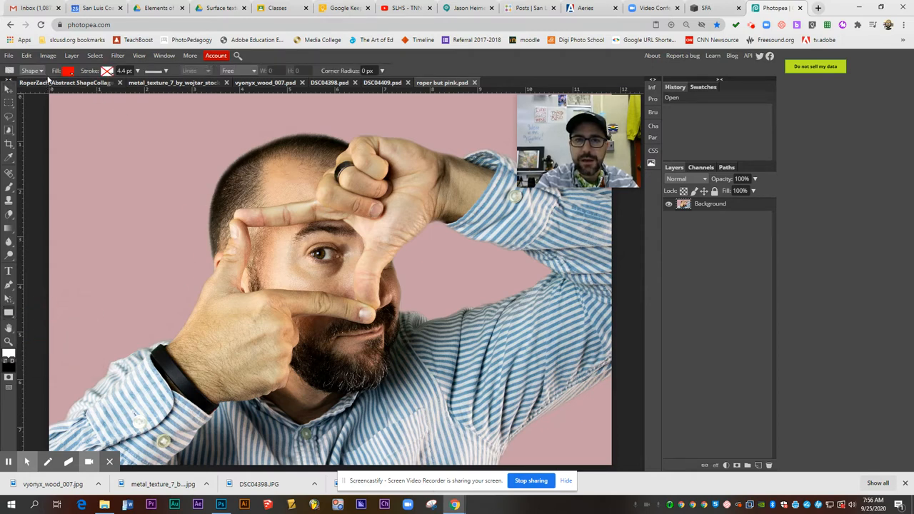
pyautogui.click(70, 74)
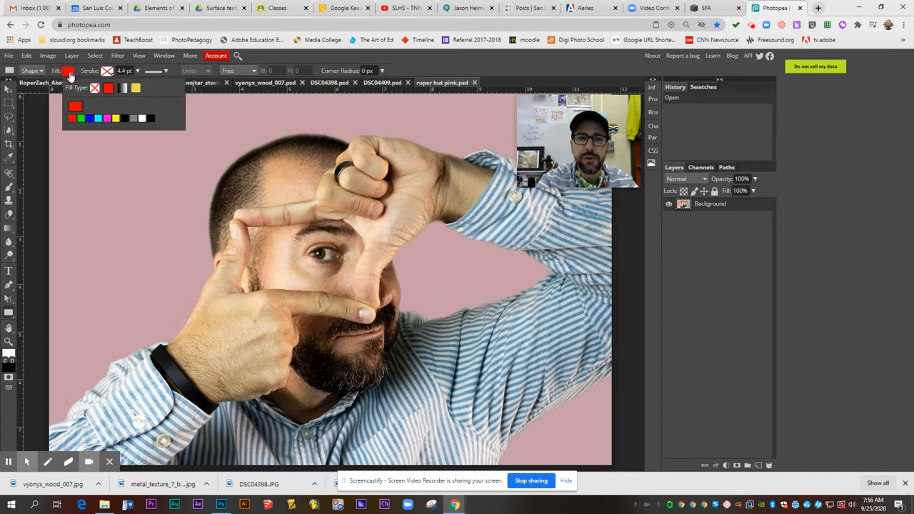
pyautogui.click(94, 87)
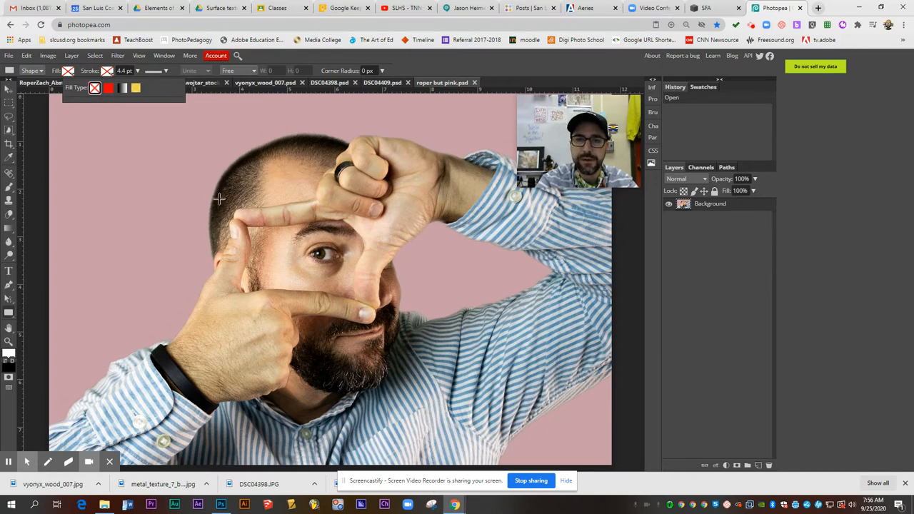
pyautogui.moveTo(217, 198)
pyautogui.mouseDown()
pyautogui.moveTo(402, 372)
pyautogui.moveTo(404, 343)
pyautogui.mouseUp()
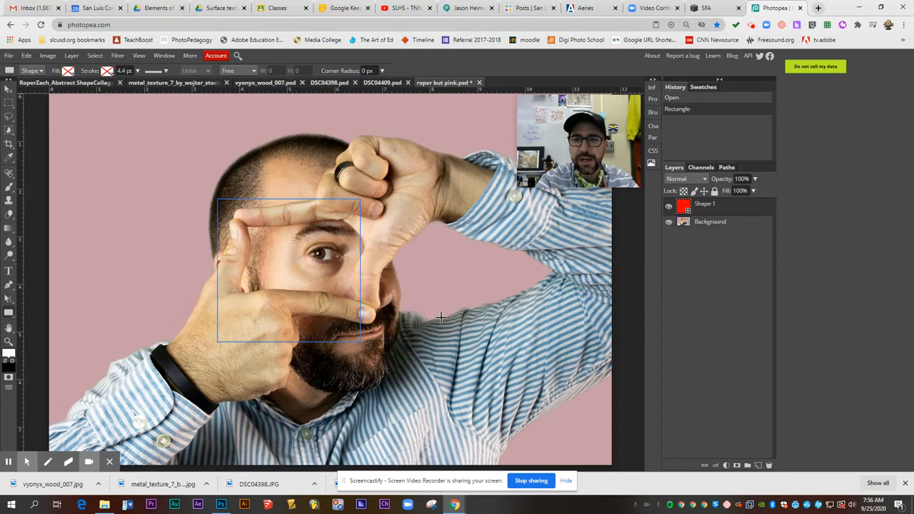
# - Nudge the square so it sits centred over the framed eye
pyautogui.click(9, 88)
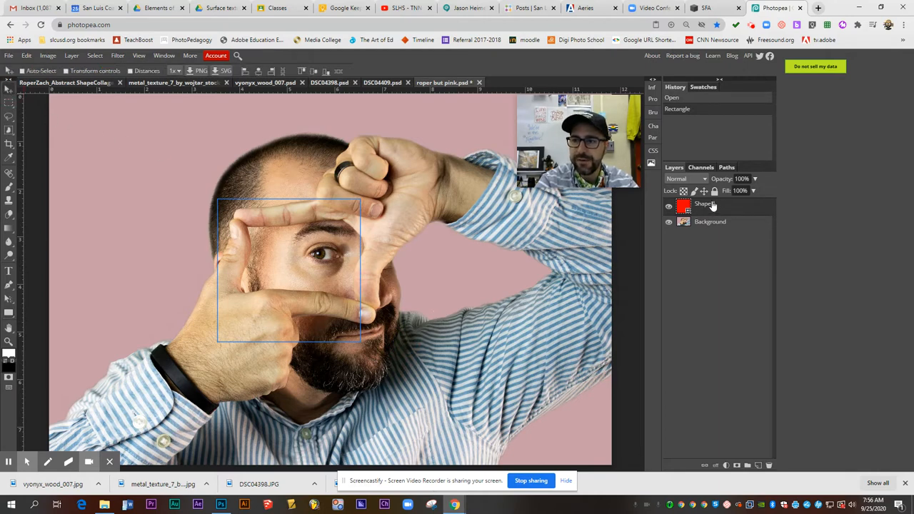
pyautogui.moveTo(362, 255)
pyautogui.mouseDown()
pyautogui.moveTo(399, 278)
pyautogui.moveTo(351, 233)
pyautogui.moveTo(392, 238)
pyautogui.mouseUp()
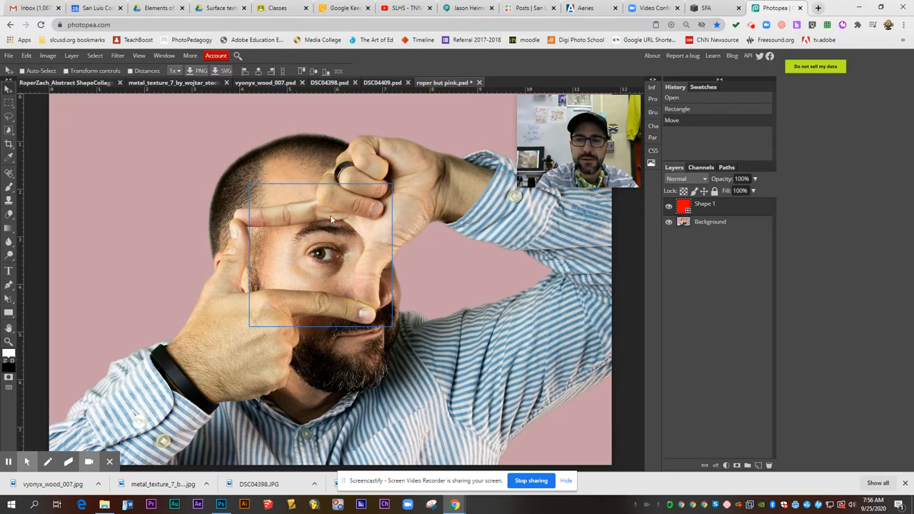
pyautogui.moveTo(329, 220); pyautogui.dragTo(319, 223)
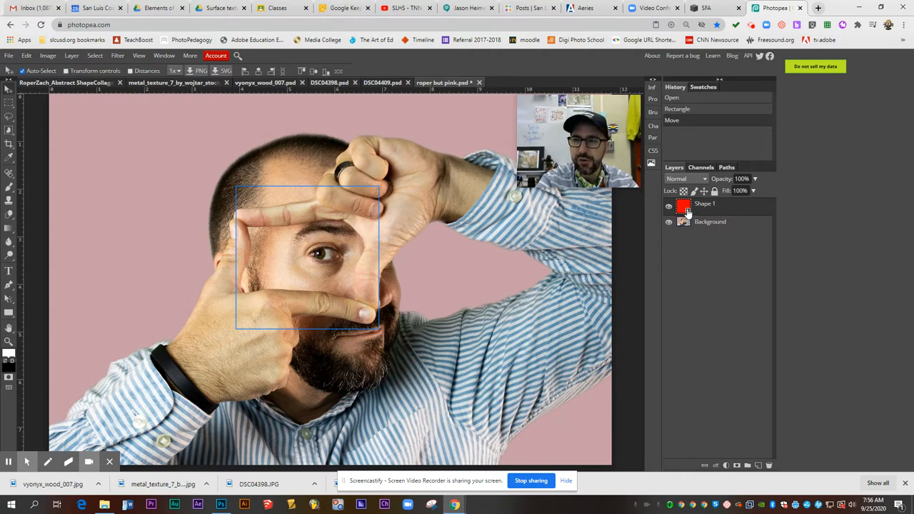
# - Select the square's area from Shape 1 and add it as a layer mask on the portrait layer
pyautogui.keyDown('ctrl'); pyautogui.click(688, 213); pyautogui.keyUp('ctrl')
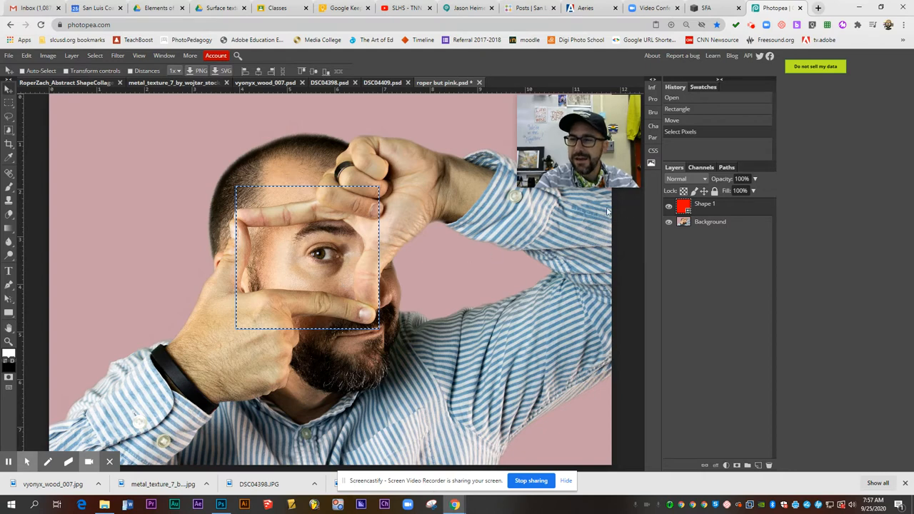
pyautogui.click(709, 224)
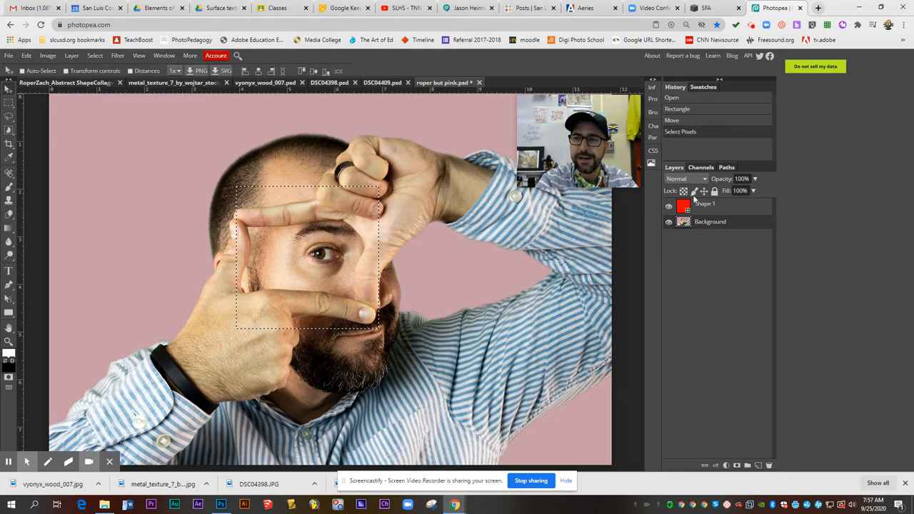
pyautogui.click(737, 466)
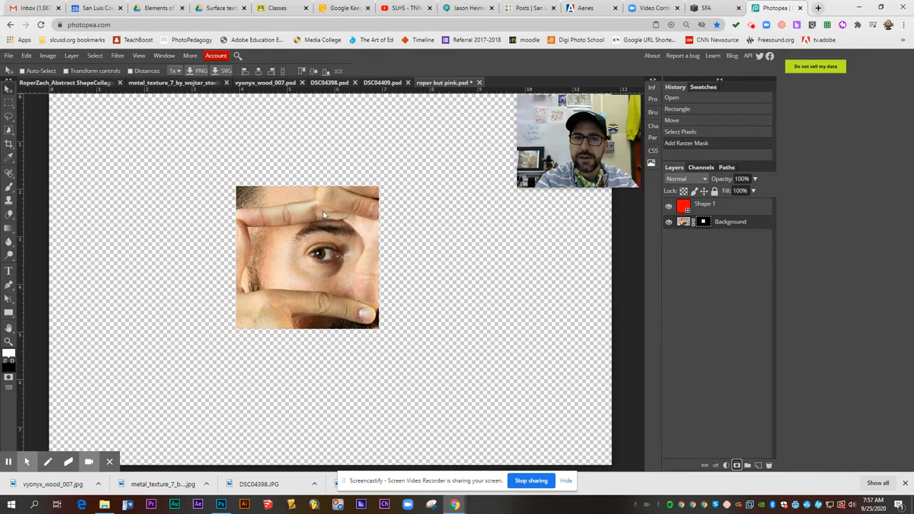
# - Copy the masked eye square onto the collage canvas and unlock its white background layer
pyautogui.moveTo(317, 250); pyautogui.dragTo(98, 121)
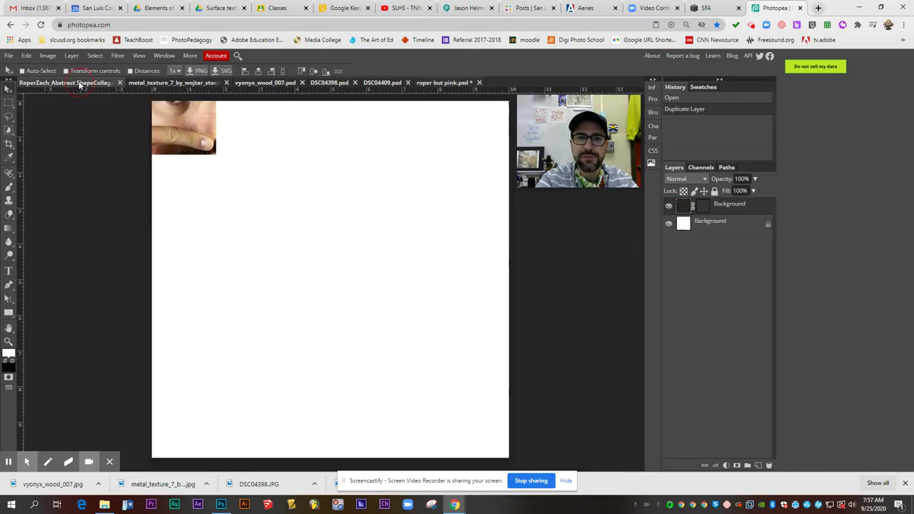
pyautogui.moveTo(98, 122)
pyautogui.mouseDown()
pyautogui.moveTo(186, 152)
pyautogui.moveTo(393, 265)
pyautogui.moveTo(419, 266)
pyautogui.mouseUp()
pyautogui.click(718, 232)
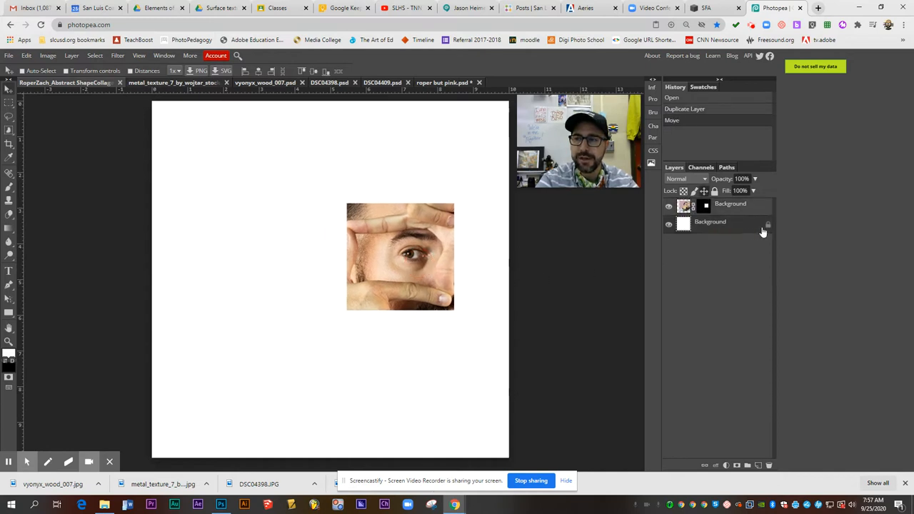
pyautogui.click(768, 225)
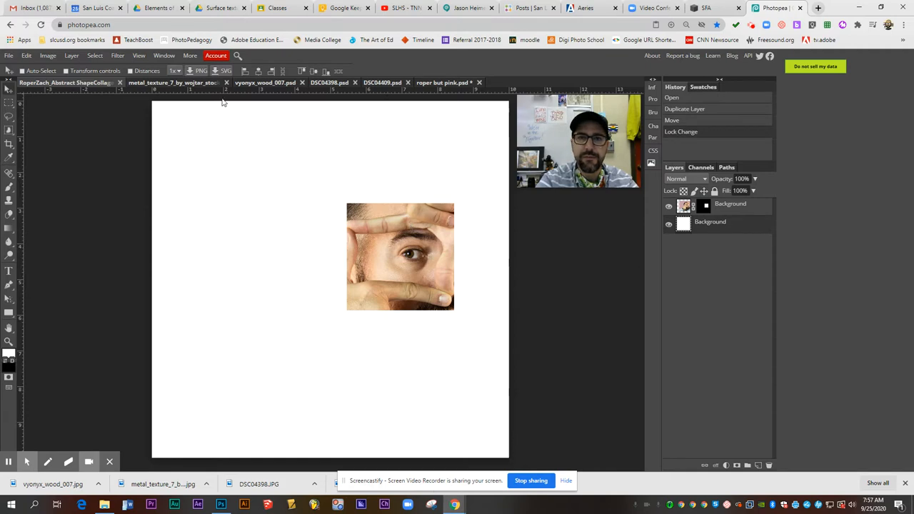
pyautogui.click(157, 8)
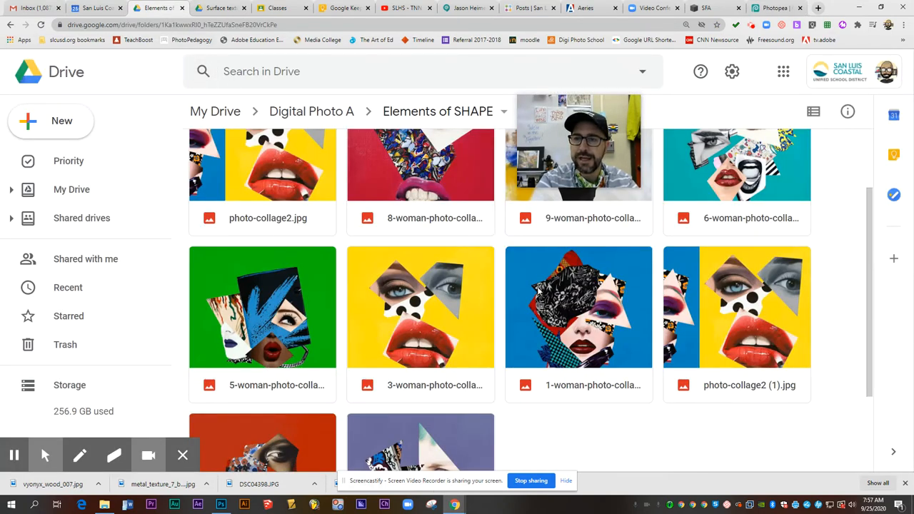
pyautogui.click(769, 12)
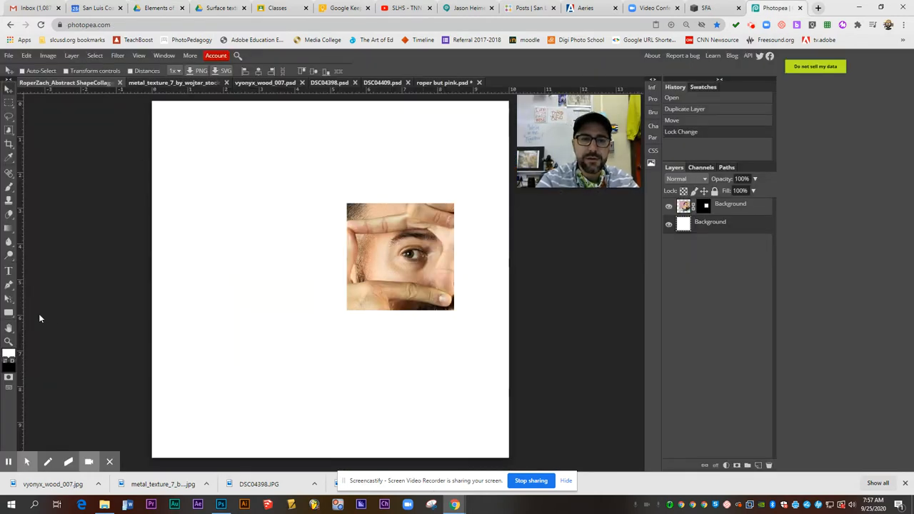
# - Fill the collage background with bright green 2eed55 using the Paint Bucket
pyautogui.rightClick(9, 228)
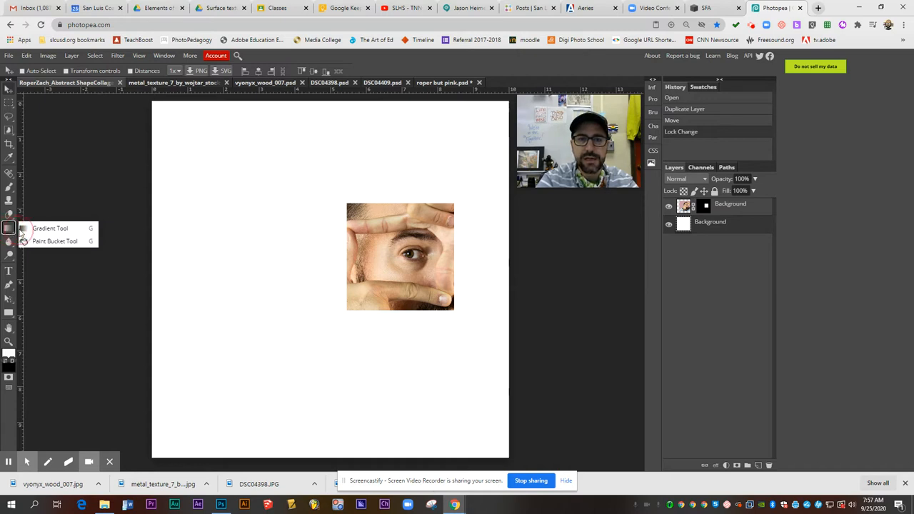
pyautogui.click(50, 243)
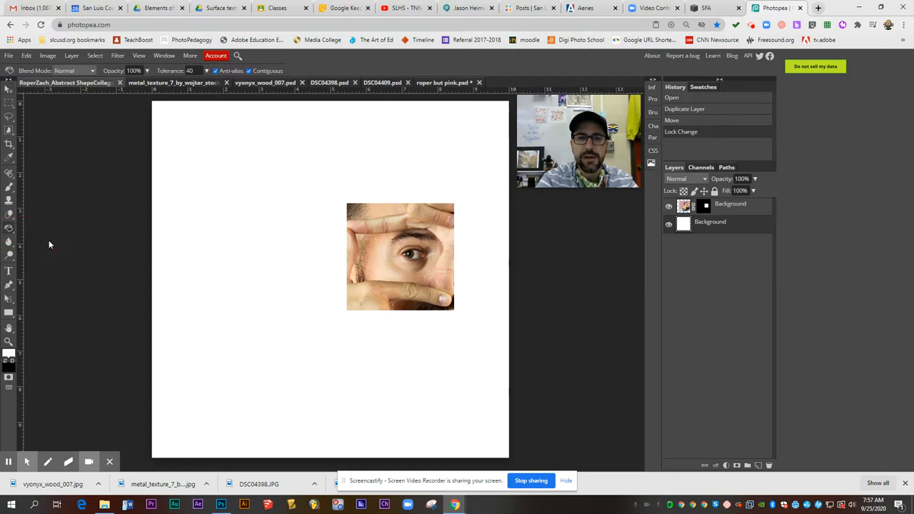
pyautogui.click(10, 356)
pyautogui.click(183, 207)
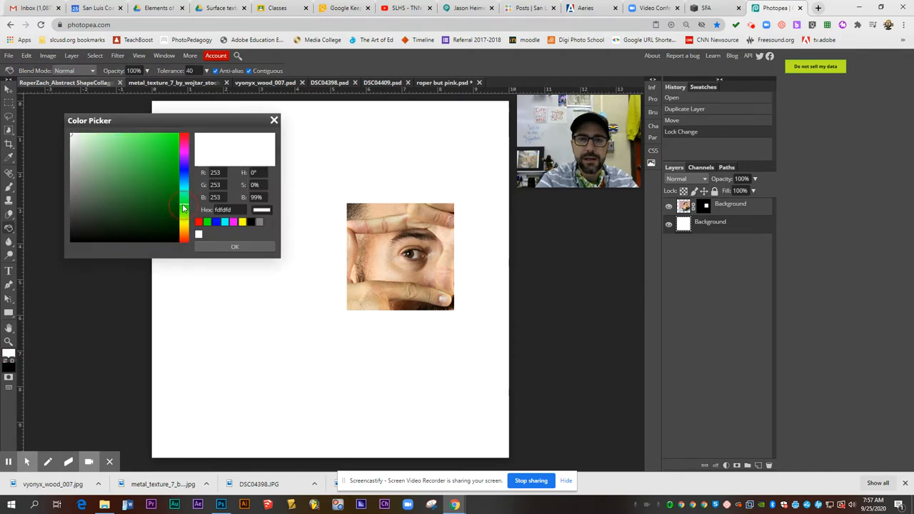
pyautogui.click(158, 143)
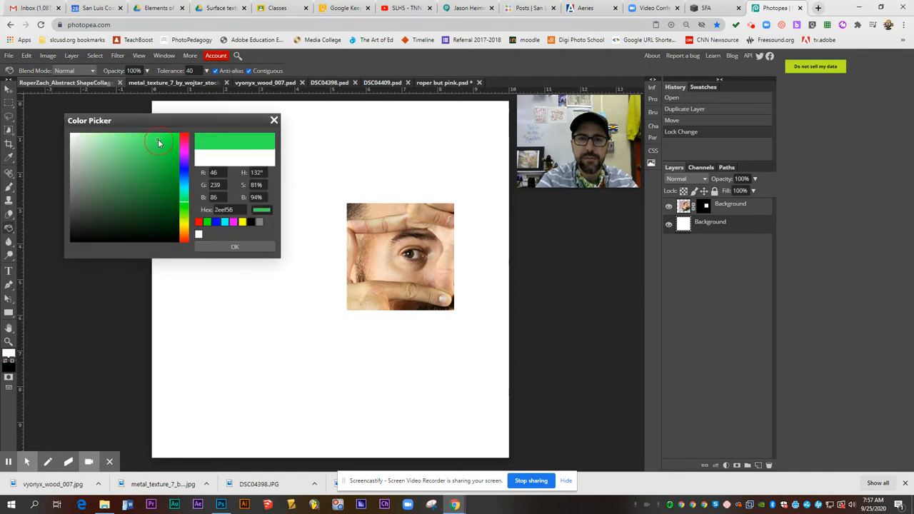
pyautogui.click(237, 247)
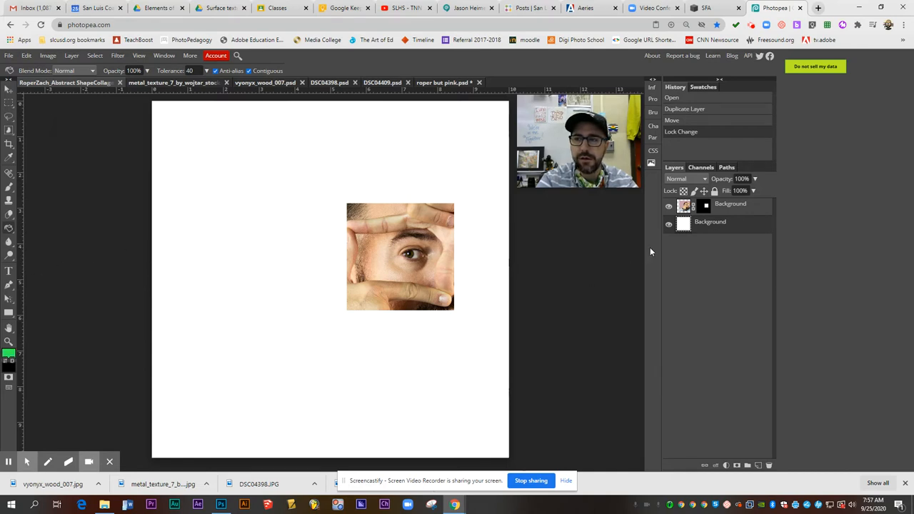
pyautogui.click(258, 243)
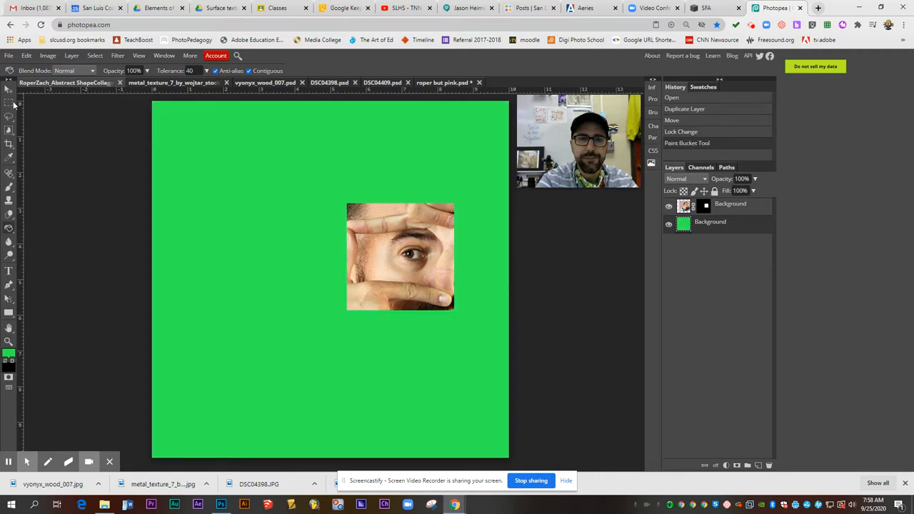
# - Undo an accidental background move and lock the green background layer
pyautogui.click(9, 88)
pyautogui.moveTo(415, 262); pyautogui.dragTo(396, 261)
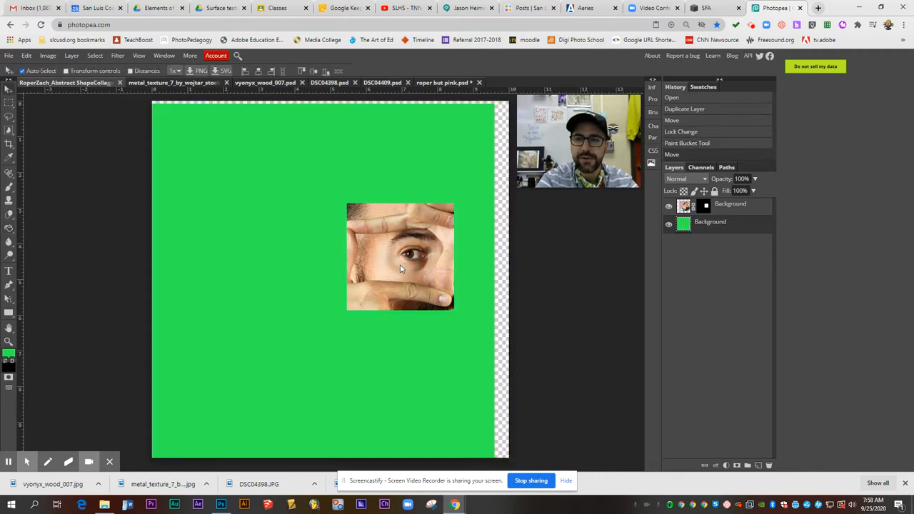
pyautogui.hotkey('ctrl', 'z')
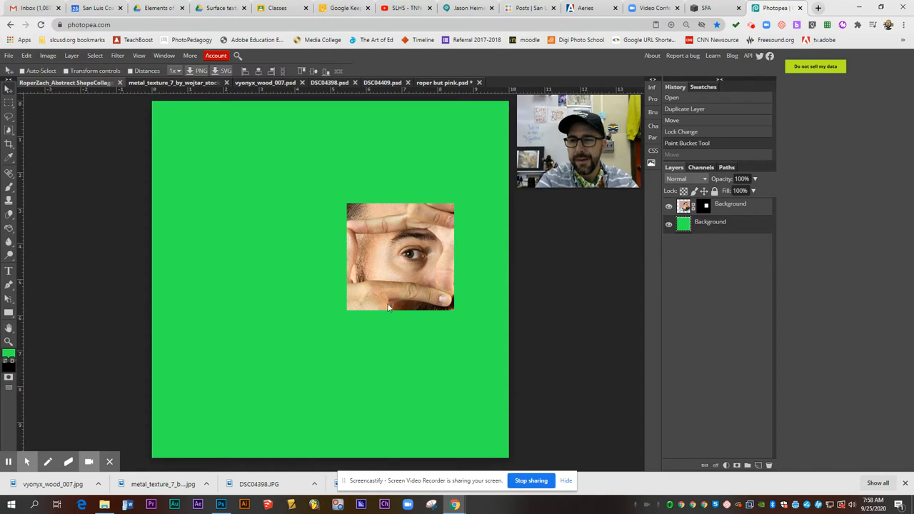
pyautogui.click(715, 191)
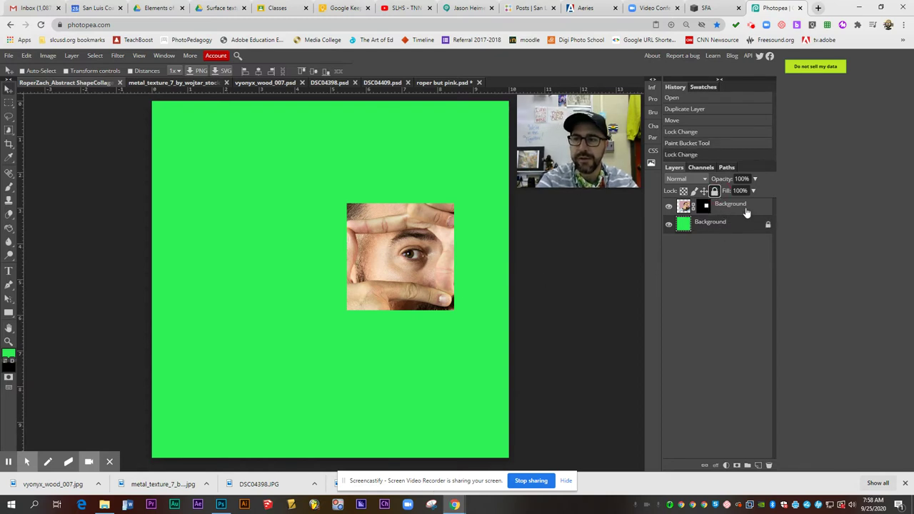
# - Switch to the metal texture document and choose the Polygonal Lasso selection tool
pyautogui.click(184, 86)
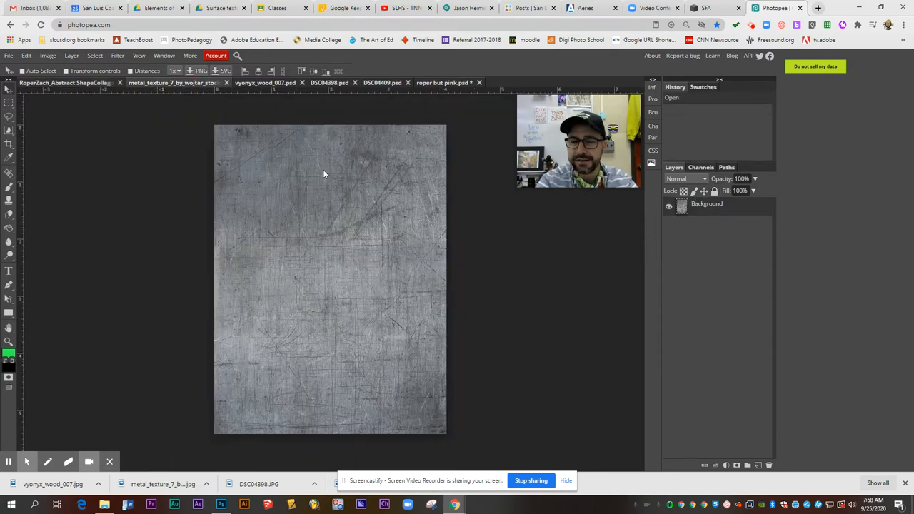
pyautogui.moveTo(9, 116); pyautogui.dragTo(46, 136)
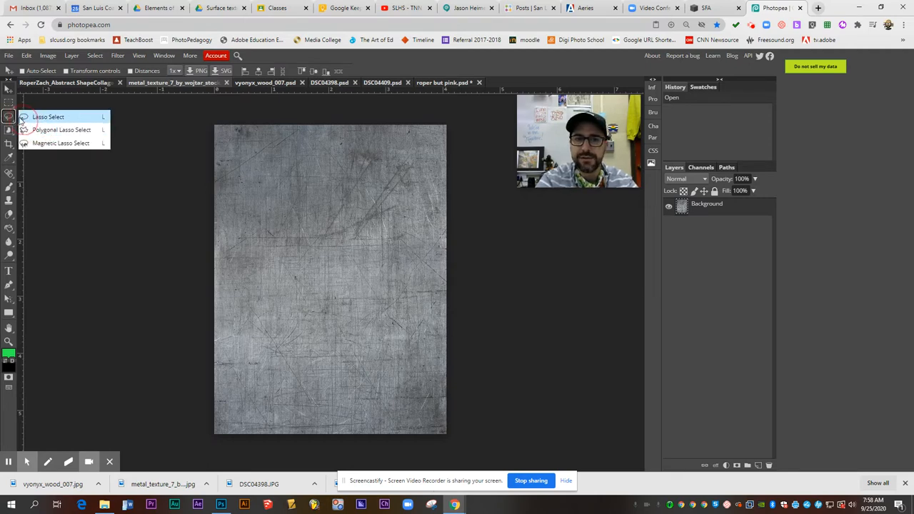
pyautogui.click(45, 135)
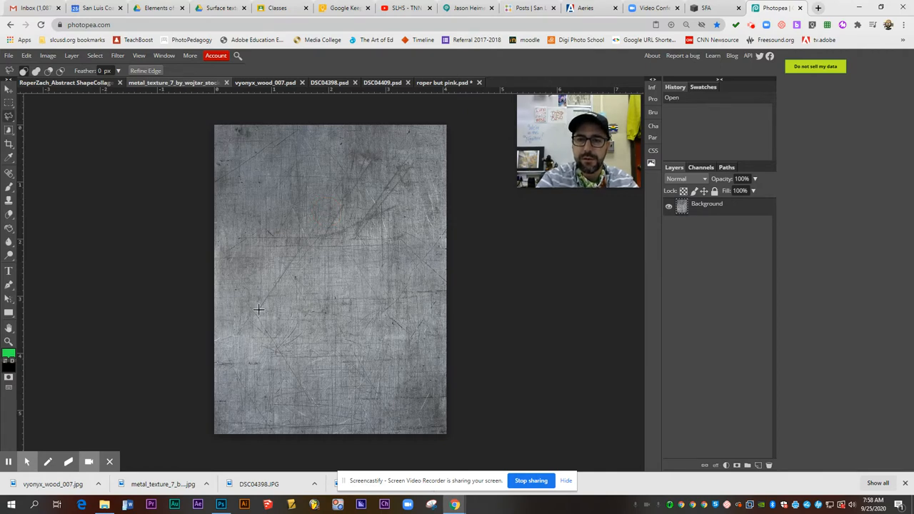
# - Select a triangle with three corner points and mask the metal texture to it
pyautogui.click(236, 301)
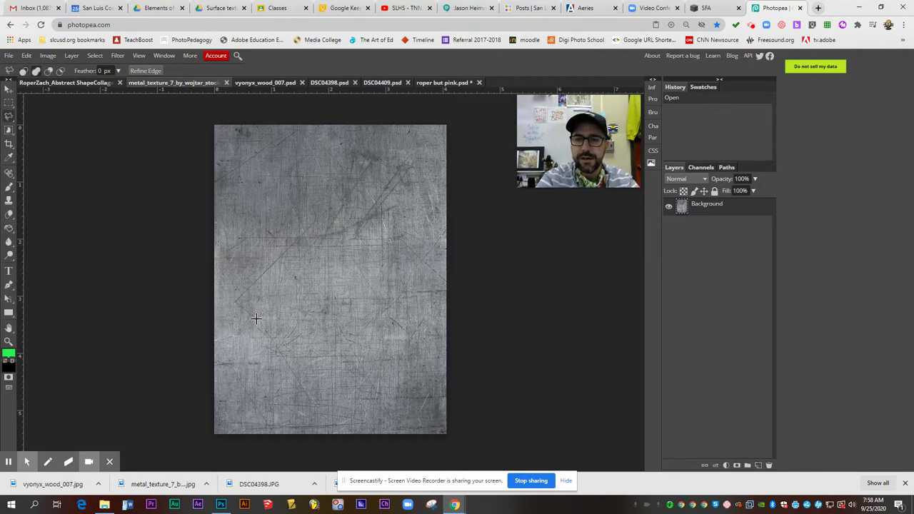
pyautogui.click(425, 300)
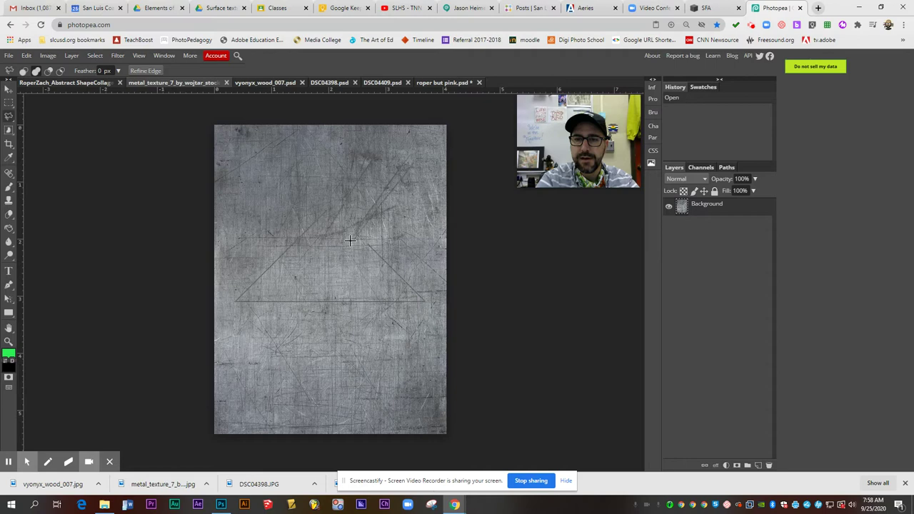
pyautogui.doubleClick(325, 211)
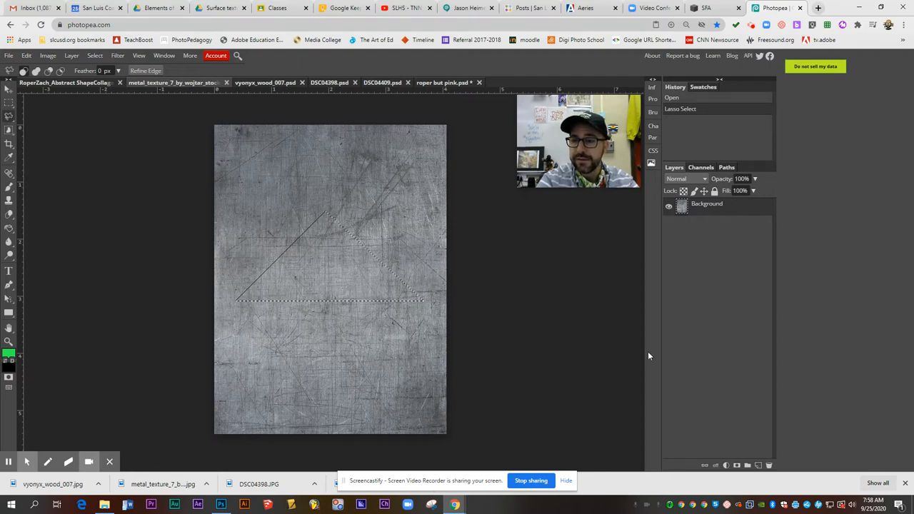
pyautogui.click(738, 466)
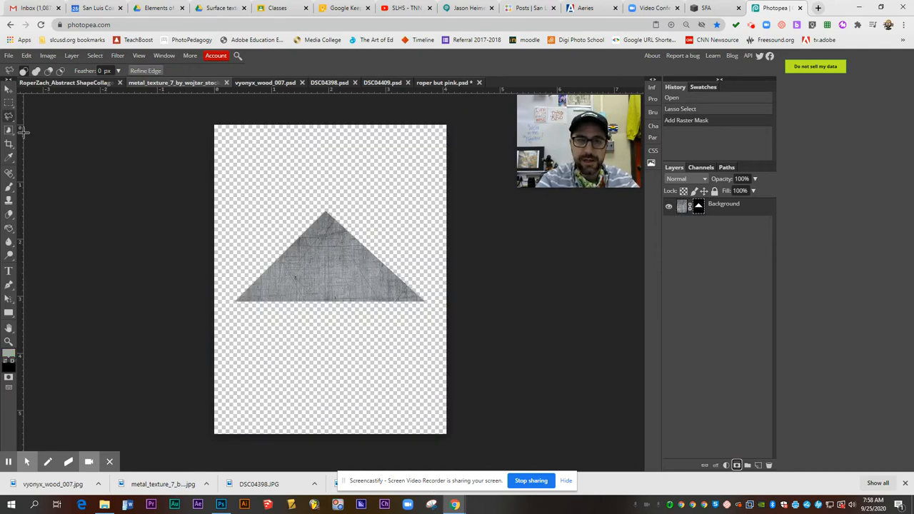
# - Move the masked metal triangle into the collage document and start a Free Transform
pyautogui.click(8, 89)
pyautogui.moveTo(340, 277)
pyautogui.mouseDown()
pyautogui.moveTo(81, 99)
pyautogui.moveTo(314, 193)
pyautogui.moveTo(349, 239)
pyautogui.mouseUp()
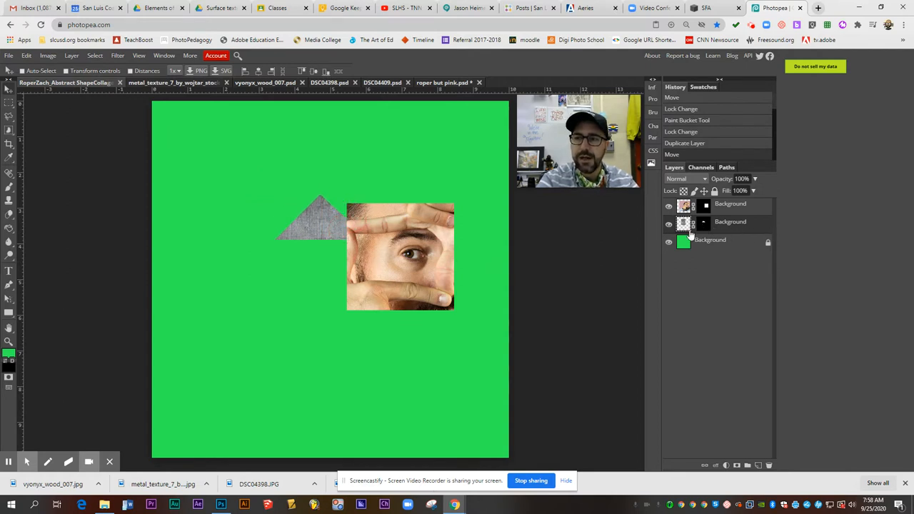
pyautogui.click(25, 56)
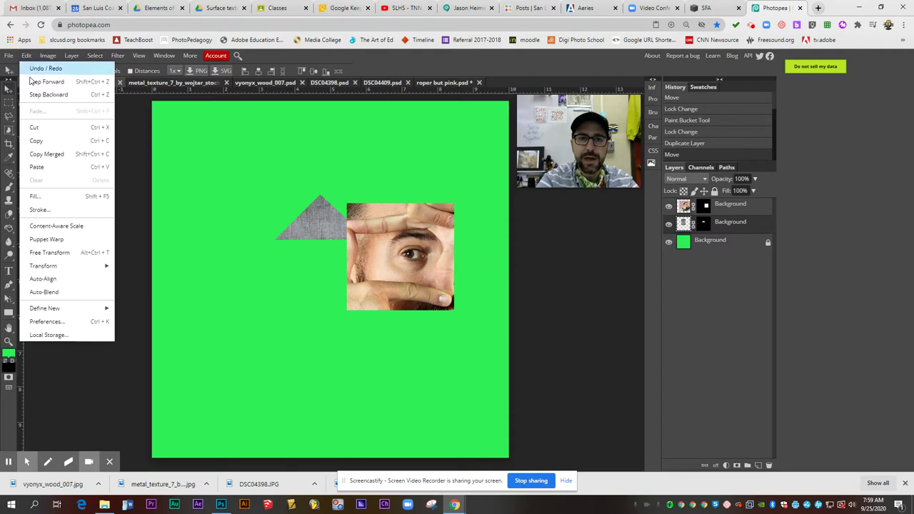
pyautogui.click(57, 253)
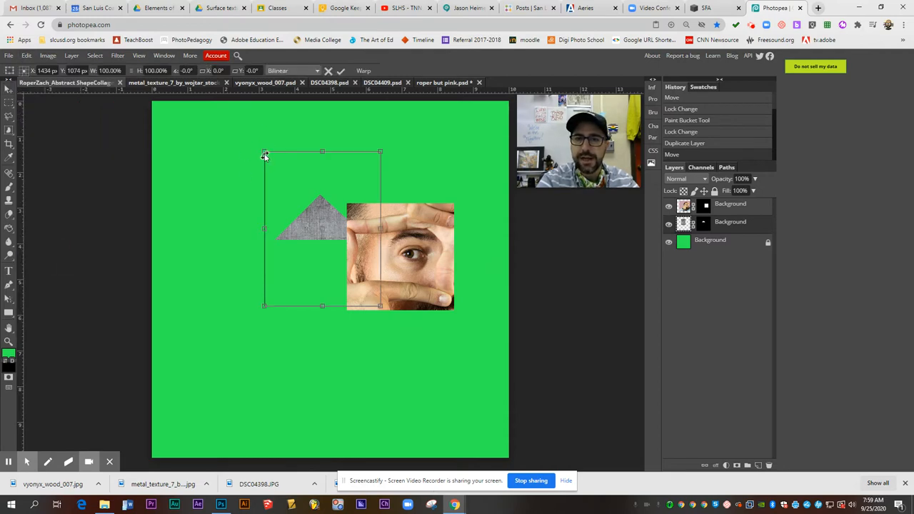
# - Enlarge the triangle to about double size, tilt it, position it beside the eye photo and commit
pyautogui.moveTo(266, 152); pyautogui.dragTo(128, 70)
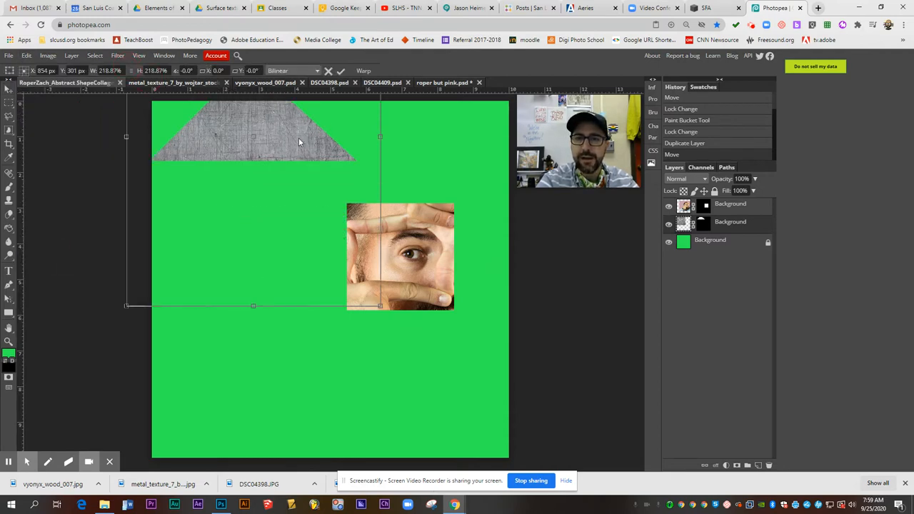
pyautogui.moveTo(299, 138); pyautogui.dragTo(355, 222)
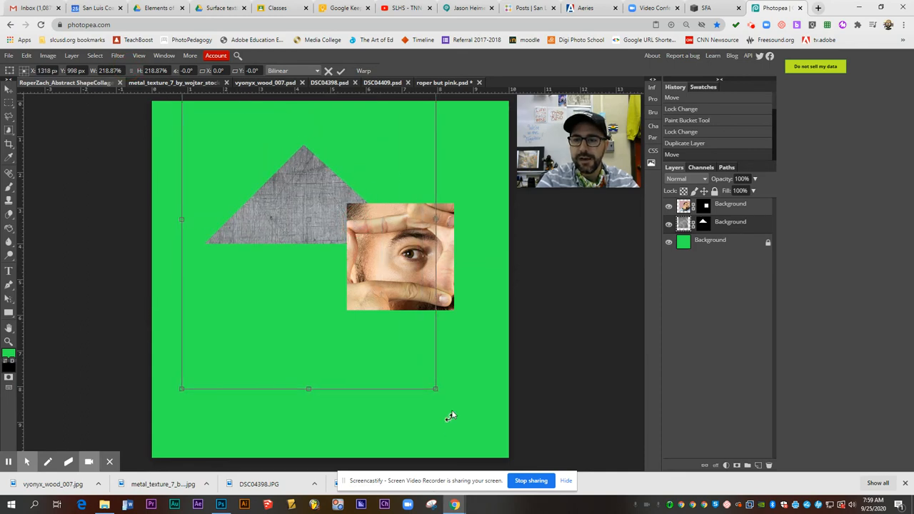
pyautogui.moveTo(447, 390)
pyautogui.mouseDown()
pyautogui.moveTo(482, 342)
pyautogui.moveTo(519, 223)
pyautogui.mouseUp()
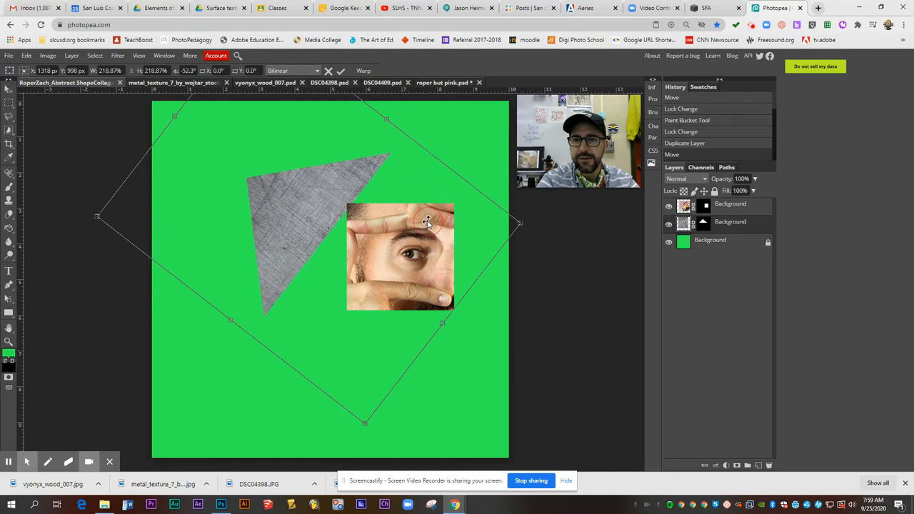
pyautogui.moveTo(304, 238); pyautogui.dragTo(327, 234)
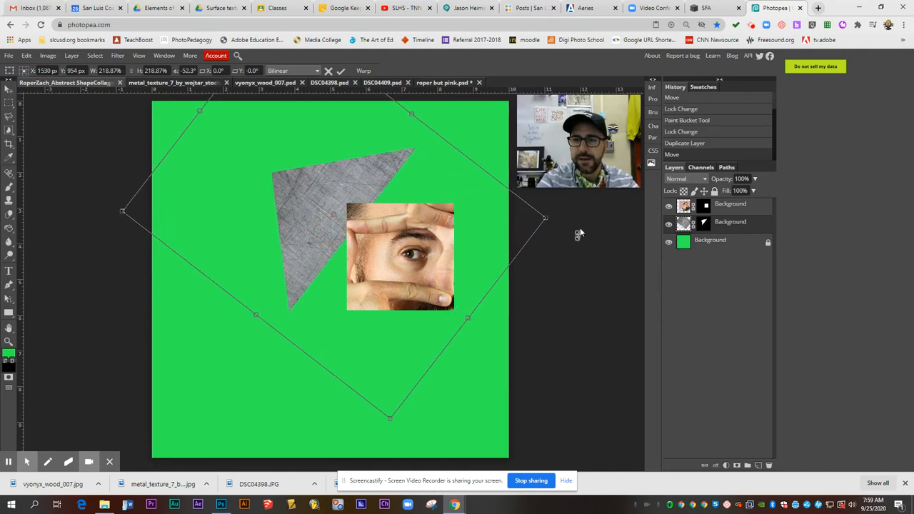
pyautogui.moveTo(578, 215)
pyautogui.mouseDown()
pyautogui.moveTo(576, 265)
pyautogui.moveTo(576, 256)
pyautogui.mouseUp()
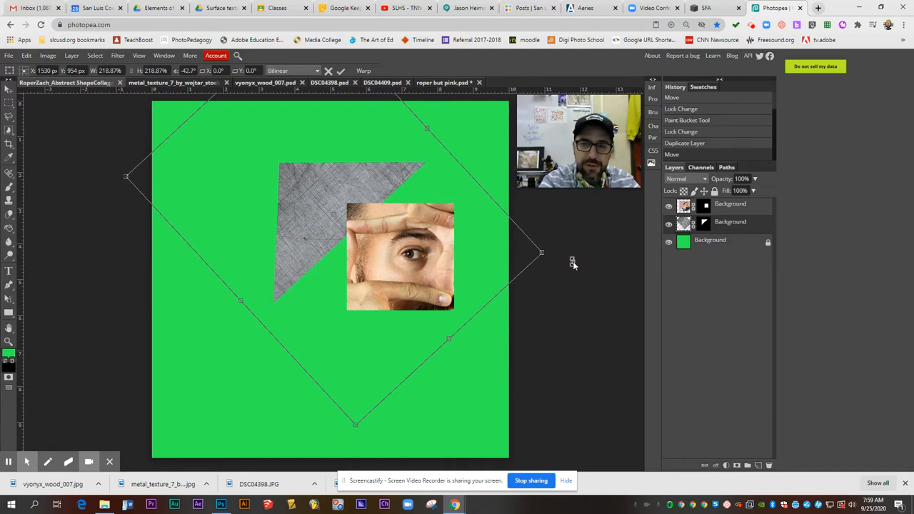
pyautogui.press('Return')
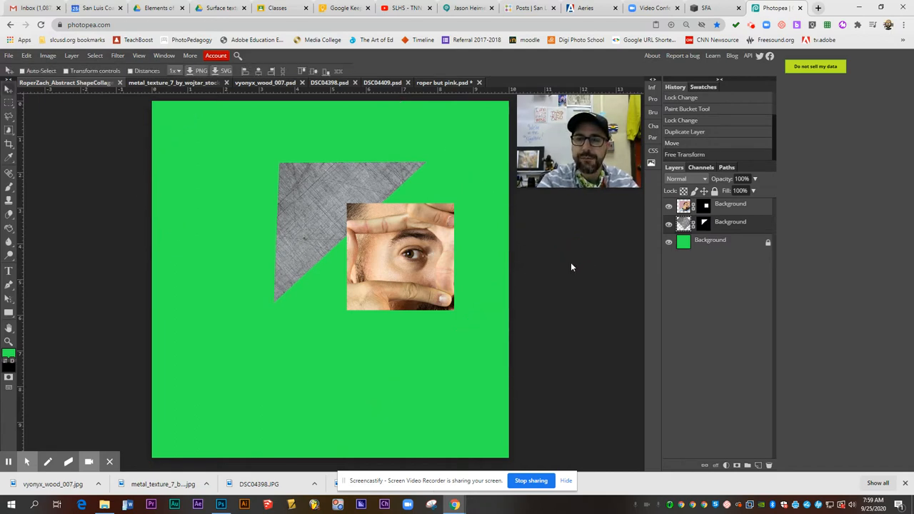
# - In the wood texture document, draw a perfect circle shape with the Ellipse tool
pyautogui.click(272, 84)
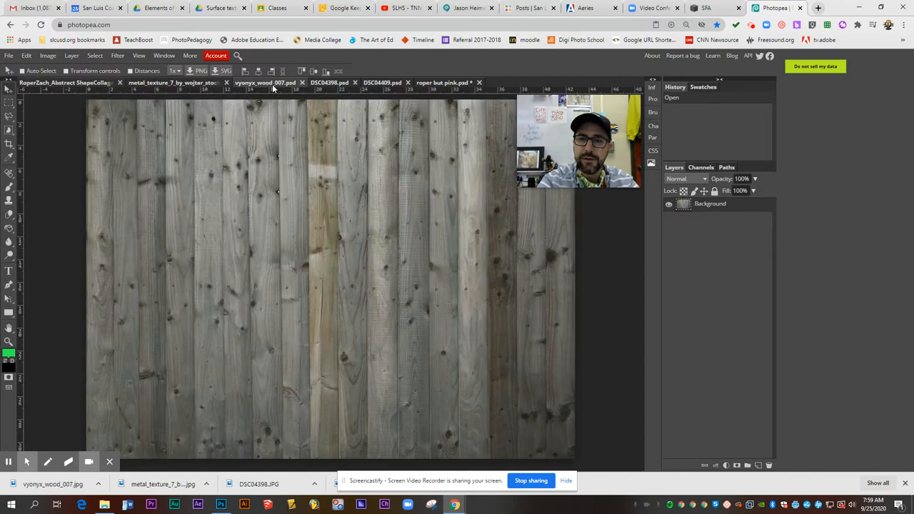
pyautogui.rightClick(10, 315)
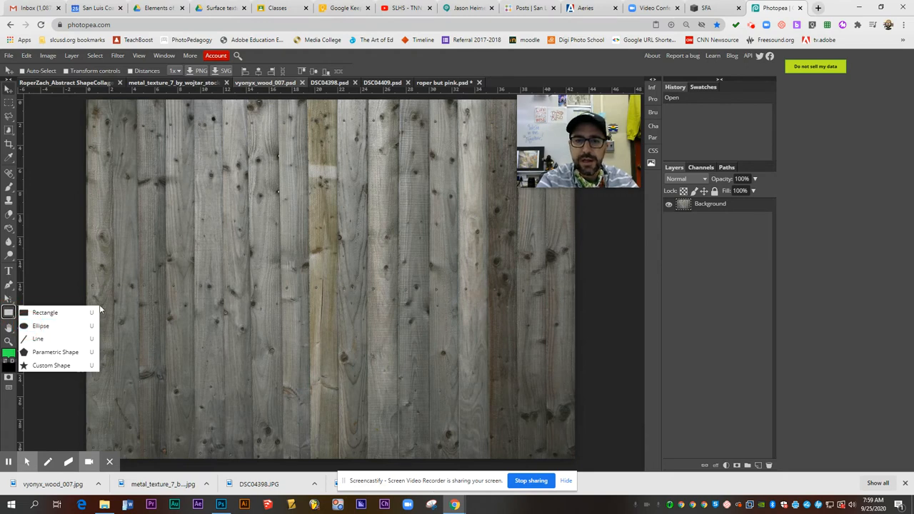
pyautogui.click(55, 328)
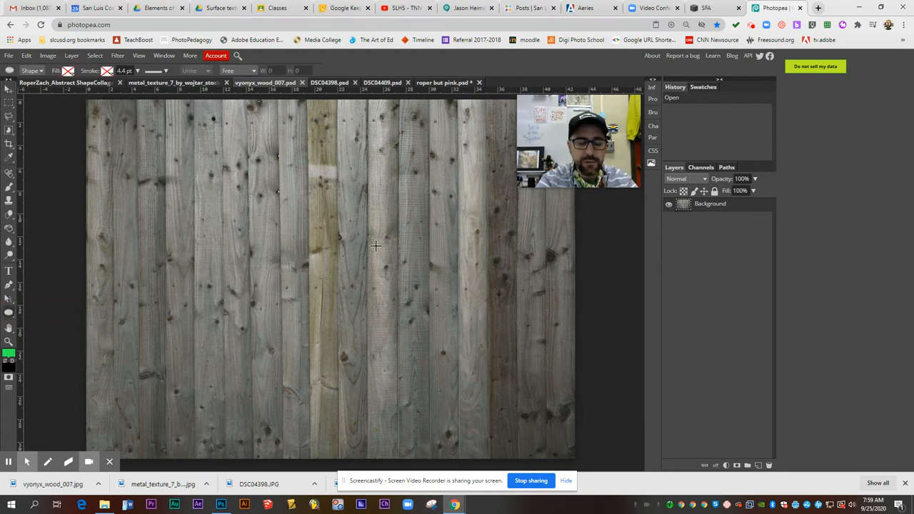
pyautogui.moveTo(380, 211); pyautogui.dragTo(510, 375)
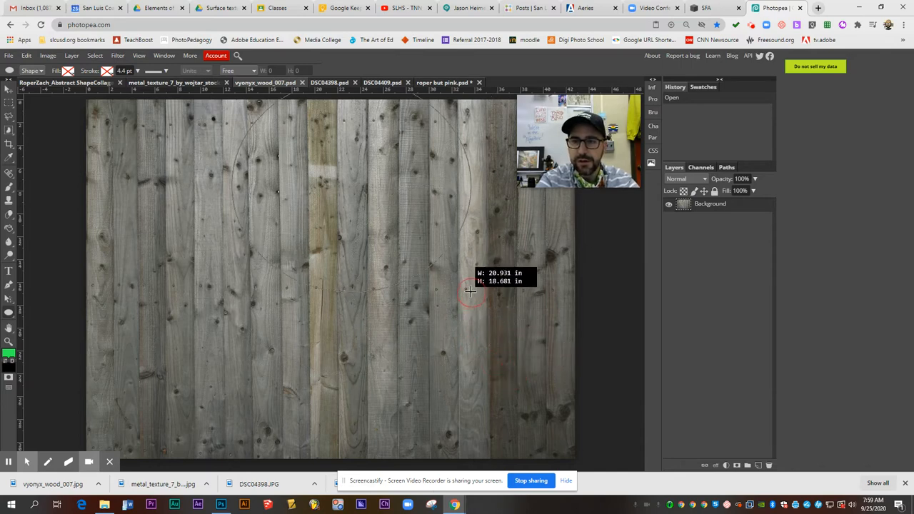
pyautogui.moveTo(510, 374); pyautogui.dragTo(411, 248)
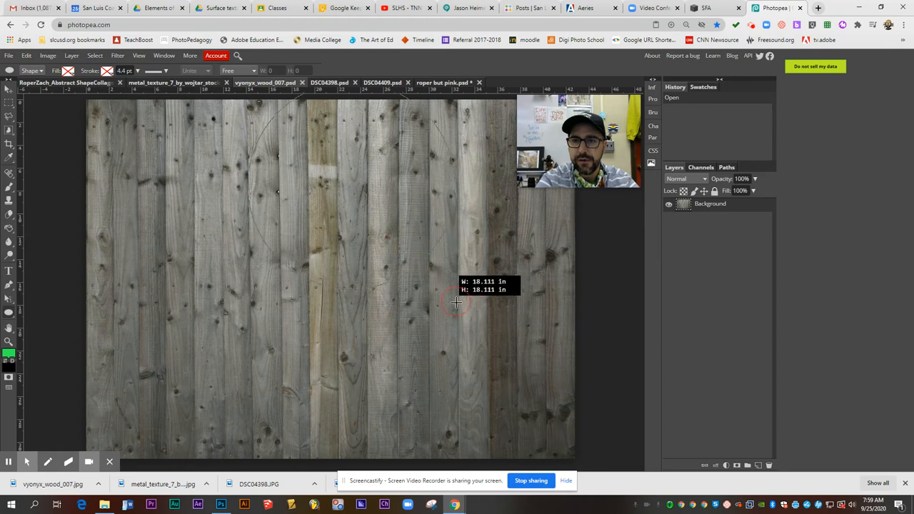
pyautogui.moveTo(411, 248); pyautogui.dragTo(418, 255)
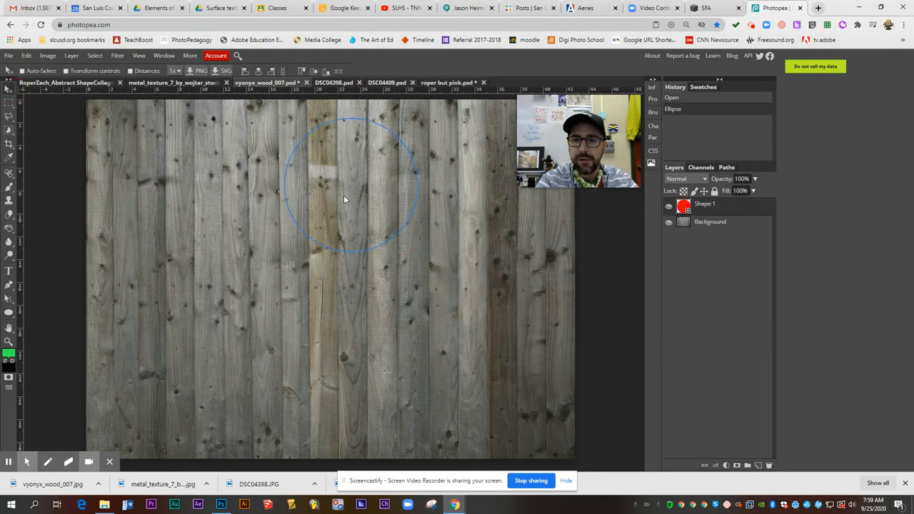
# - Position the circle lower left, select its pixels and mask the wood photo layer to the circle
pyautogui.click(9, 88)
pyautogui.moveTo(353, 190); pyautogui.dragTo(348, 315)
pyautogui.moveTo(250, 313); pyautogui.dragTo(242, 312)
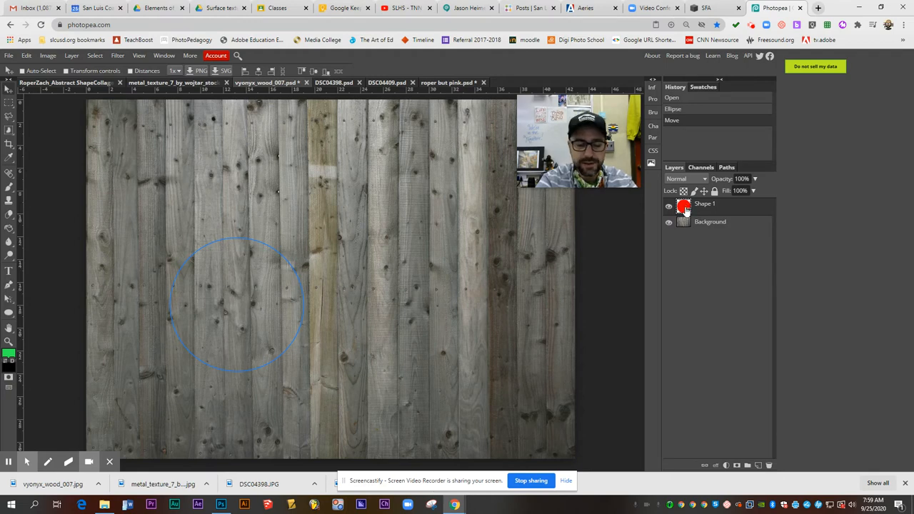
pyautogui.keyDown('ctrl'); pyautogui.click(684, 208); pyautogui.keyUp('ctrl')
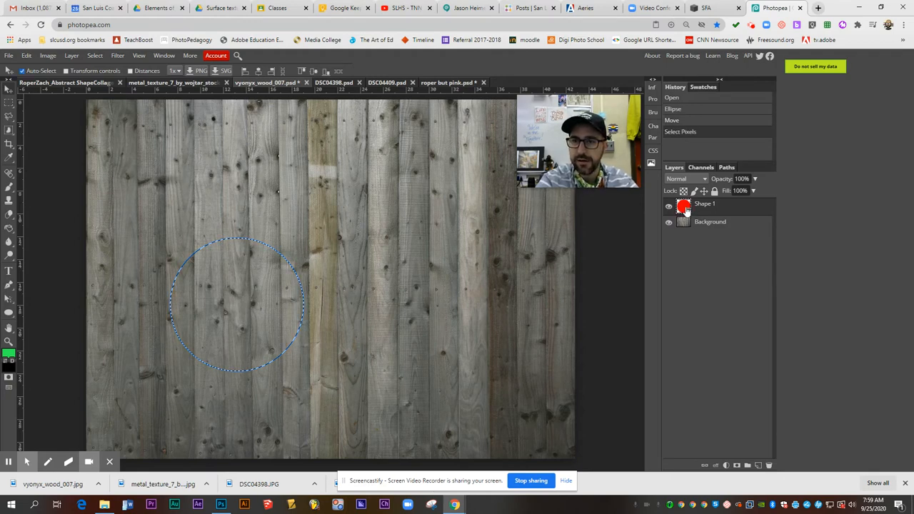
pyautogui.click(719, 225)
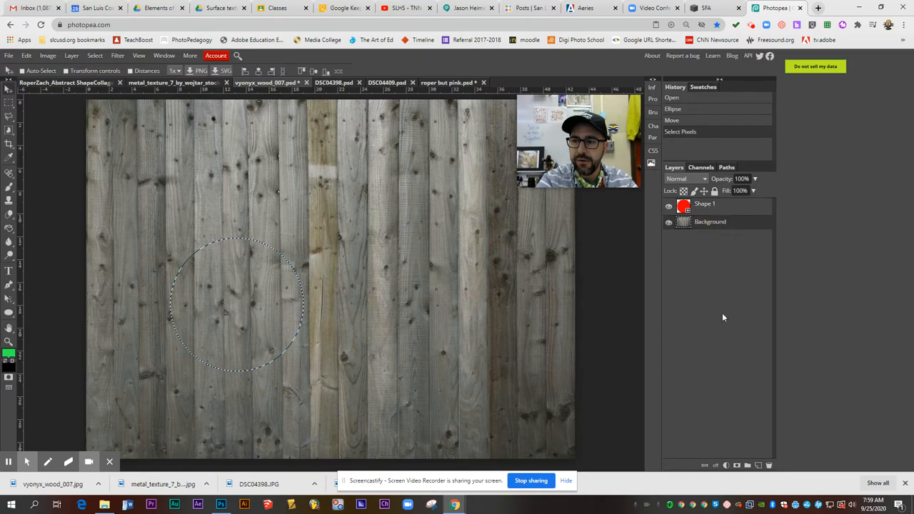
pyautogui.click(737, 466)
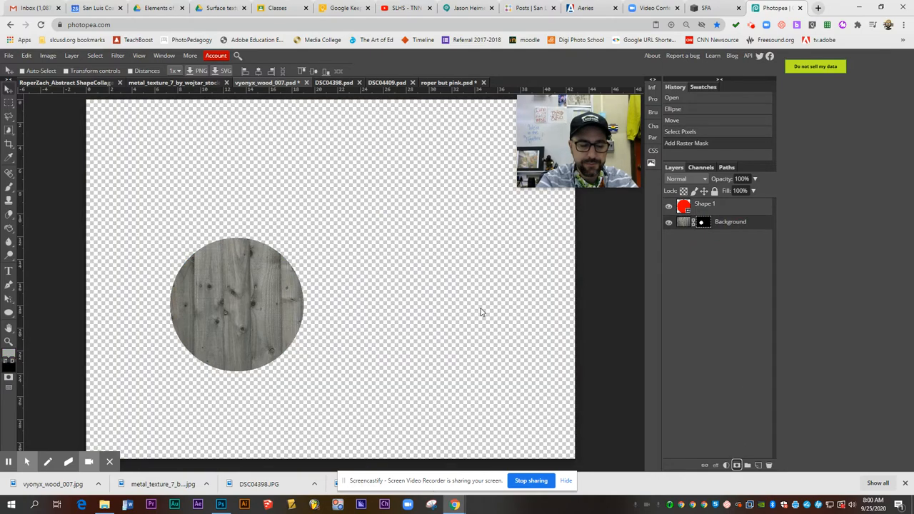
# - Drag the masked wood circle into the green collage below the eye photo
pyautogui.moveTo(225, 273); pyautogui.dragTo(77, 86)
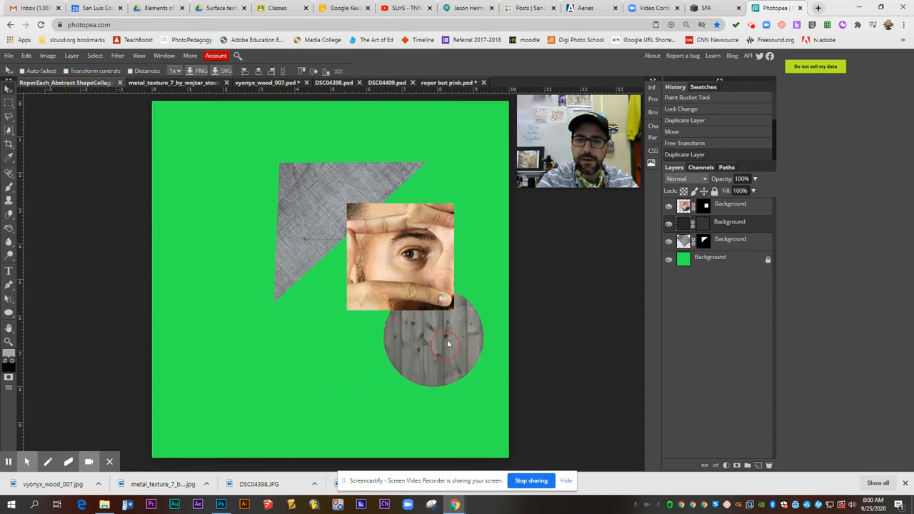
pyautogui.moveTo(79, 86); pyautogui.dragTo(445, 343)
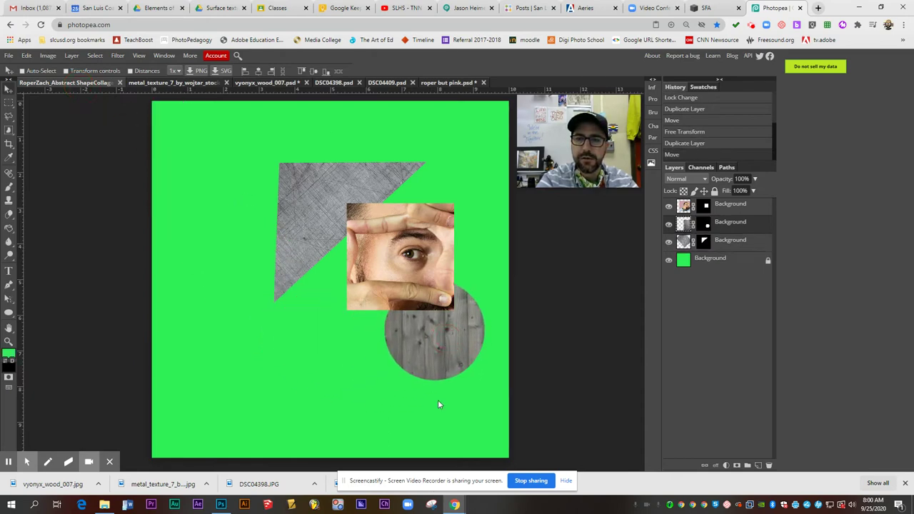
# - Switch to the graffiti wall photo and choose the freehand Lasso selection tool
pyautogui.click(342, 83)
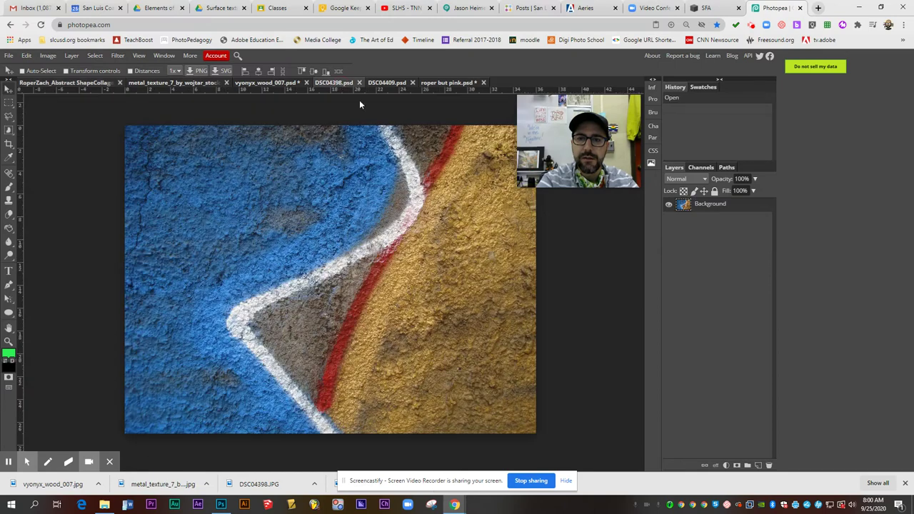
pyautogui.rightClick(11, 119)
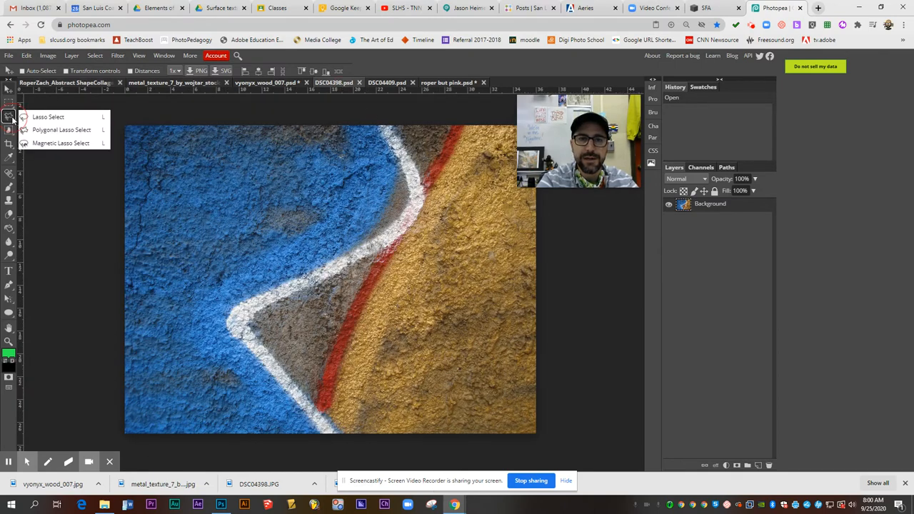
pyautogui.click(50, 122)
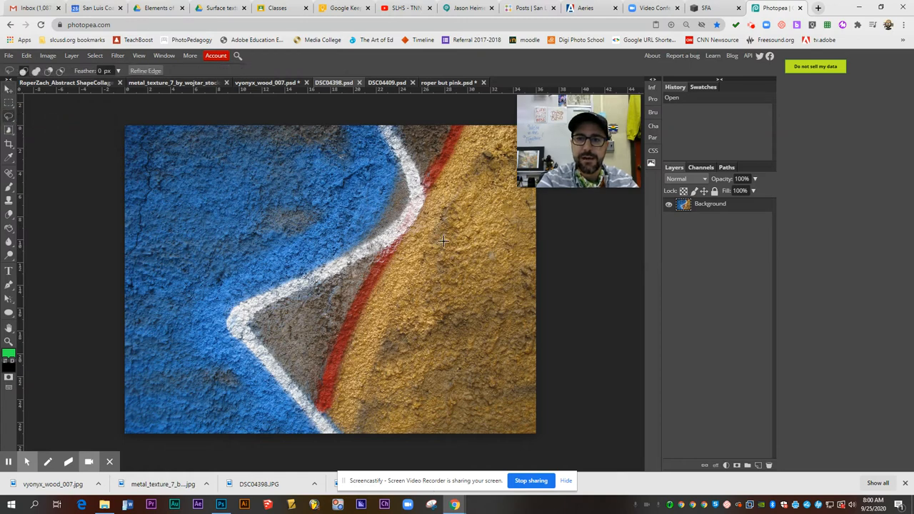
# - Trace a curvy freeform blob on the graffiti and mask the photo to it
pyautogui.click(276, 200)
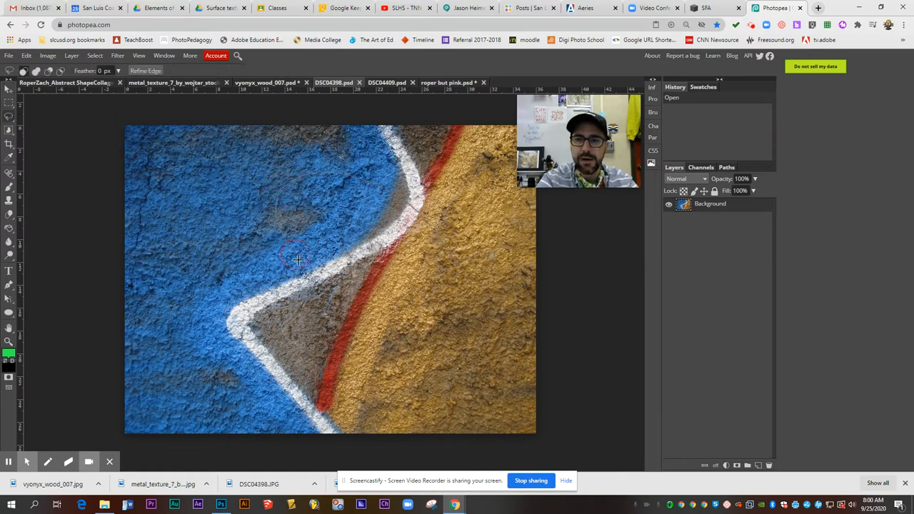
pyautogui.moveTo(301, 266)
pyautogui.mouseDown()
pyautogui.moveTo(406, 348)
pyautogui.moveTo(456, 261)
pyautogui.moveTo(457, 279)
pyautogui.mouseUp()
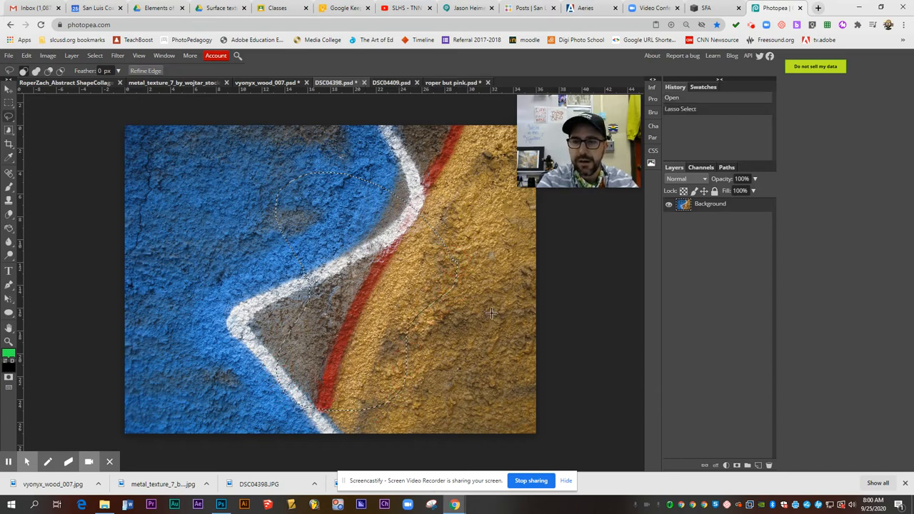
pyautogui.click(738, 466)
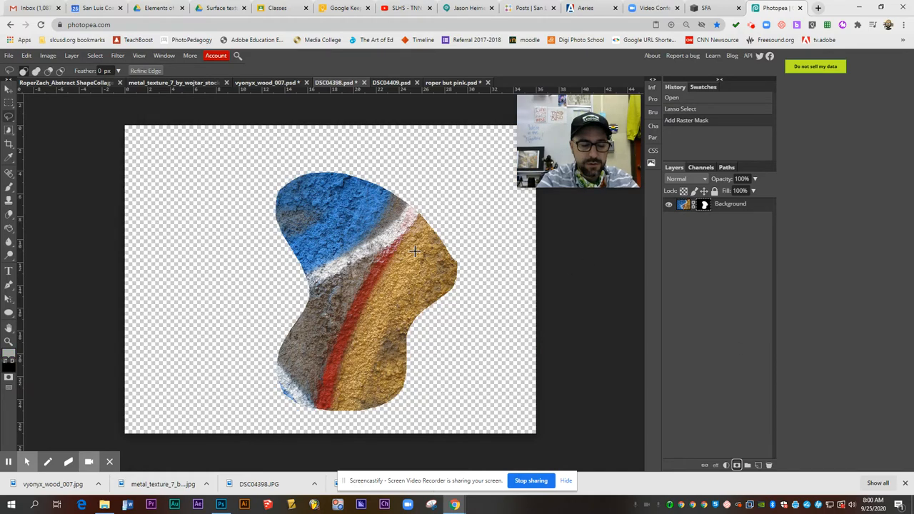
pyautogui.press('v')
# - Drag the graffiti blob into the collage, rotate it a quarter turn with Free Transform and commit
pyautogui.moveTo(343, 261)
pyautogui.mouseDown()
pyautogui.moveTo(231, 163)
pyautogui.moveTo(71, 87)
pyautogui.mouseUp()
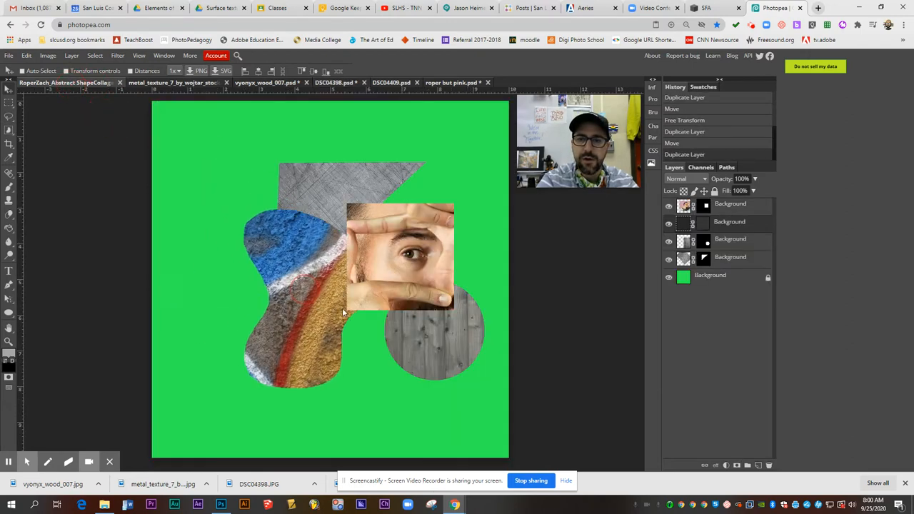
pyautogui.moveTo(322, 298)
pyautogui.mouseDown()
pyautogui.moveTo(338, 289)
pyautogui.moveTo(325, 278)
pyautogui.mouseUp()
pyautogui.click(27, 55)
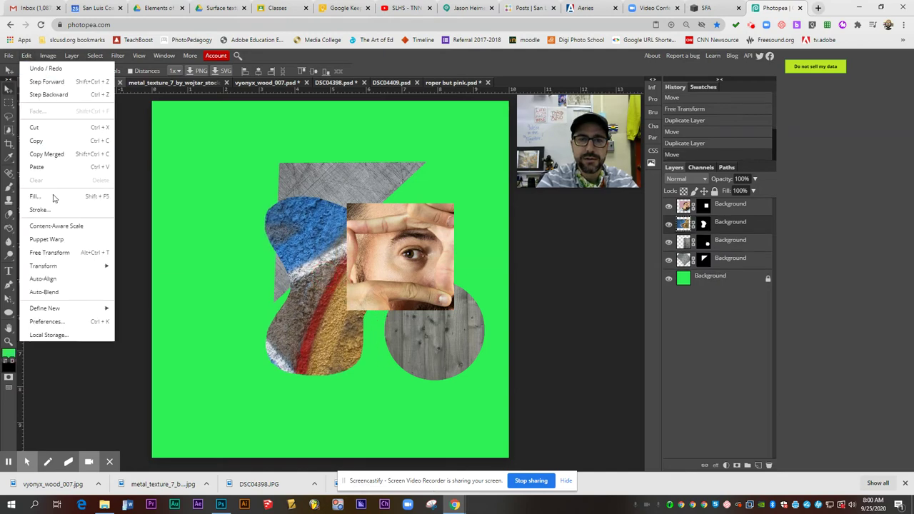
pyautogui.click(54, 253)
pyautogui.moveTo(135, 157); pyautogui.dragTo(192, 432)
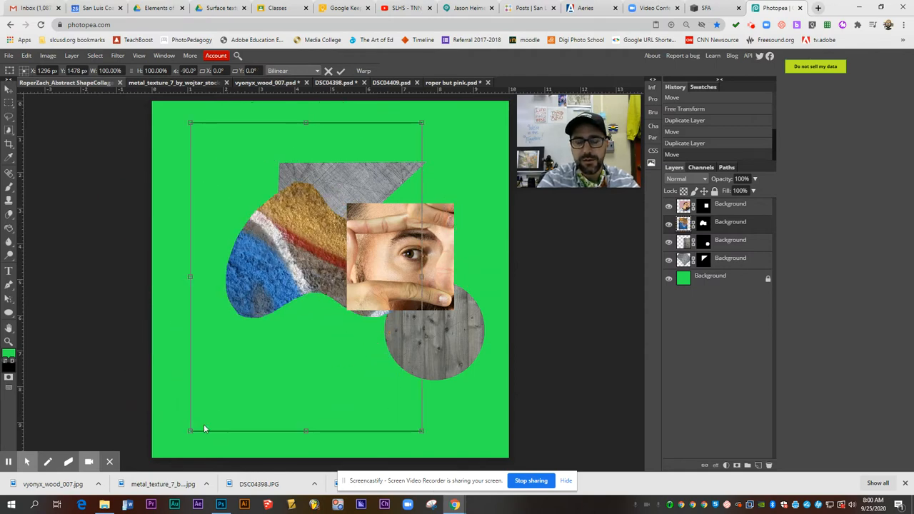
pyautogui.press('Return')
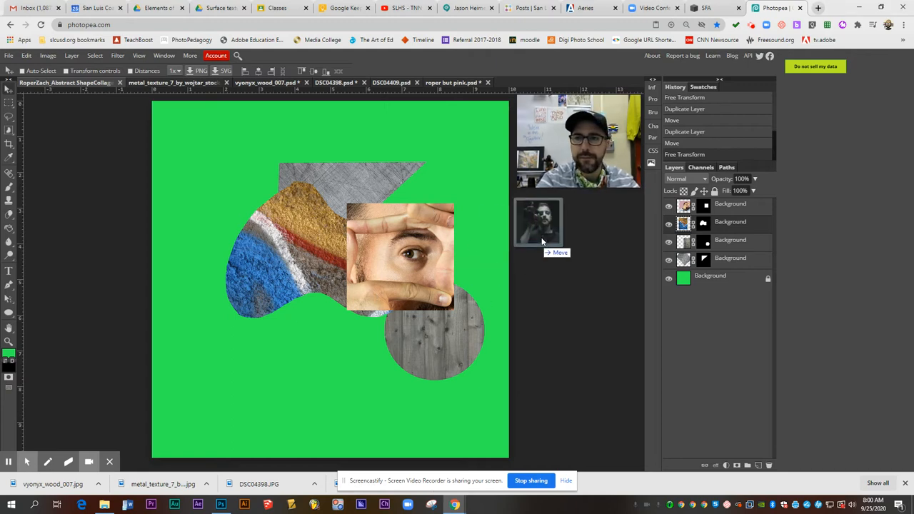
# - Open the black-and-white portrait, undo an accidental shift and choose Rectangle Select
pyautogui.moveTo(547, 226); pyautogui.dragTo(508, 82)
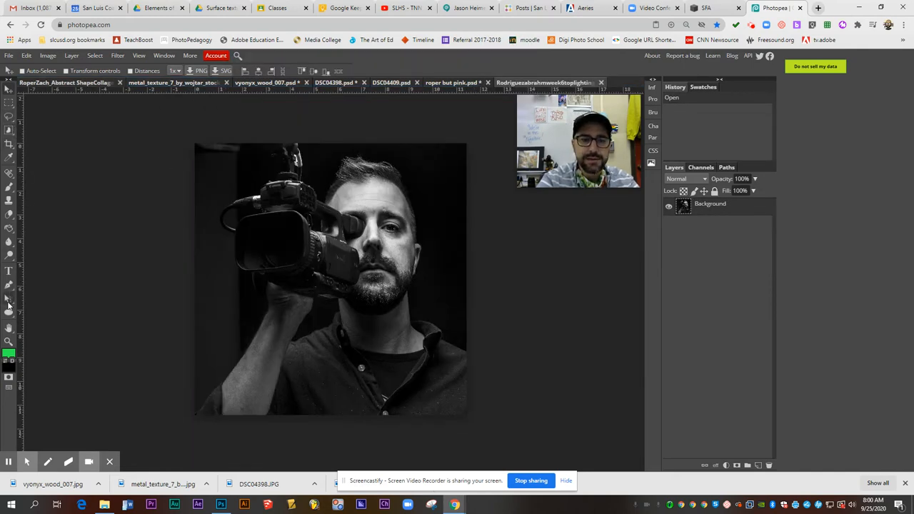
pyautogui.rightClick(9, 312)
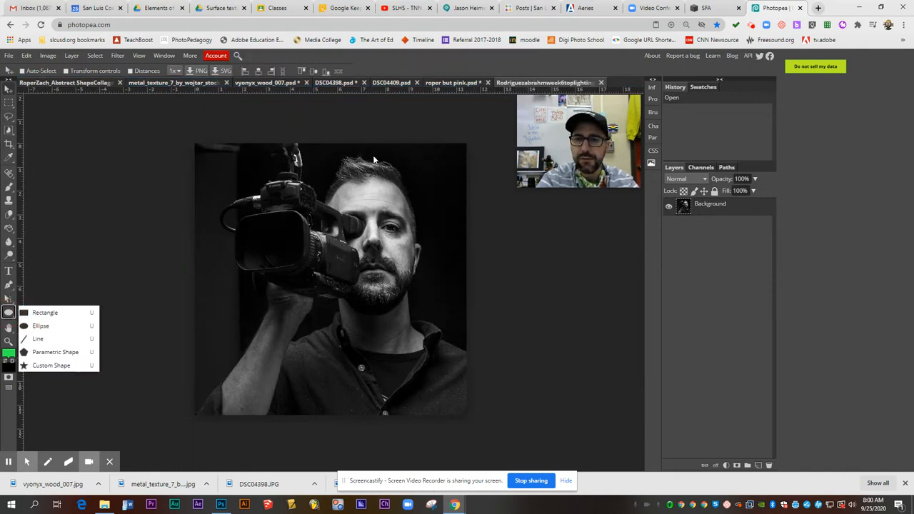
pyautogui.moveTo(371, 152)
pyautogui.mouseDown()
pyautogui.moveTo(361, 156)
pyautogui.moveTo(374, 169)
pyautogui.mouseUp()
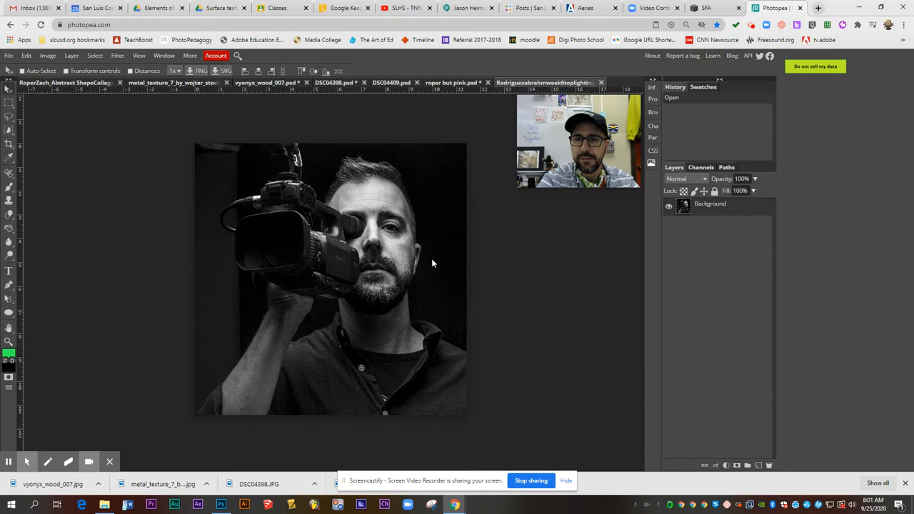
pyautogui.rightClick(9, 105)
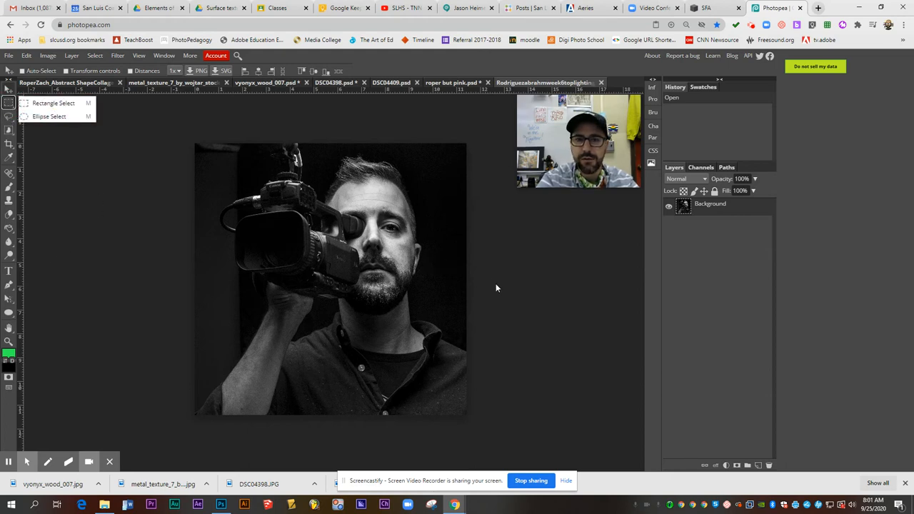
pyautogui.click(446, 254)
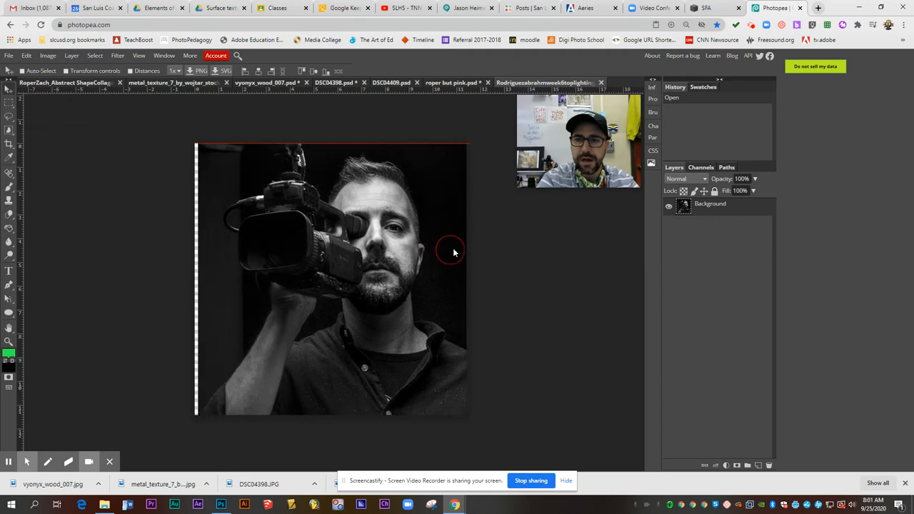
pyautogui.moveTo(447, 254); pyautogui.dragTo(445, 253)
pyautogui.hotkey('ctrl', 'z')
pyautogui.click(9, 104)
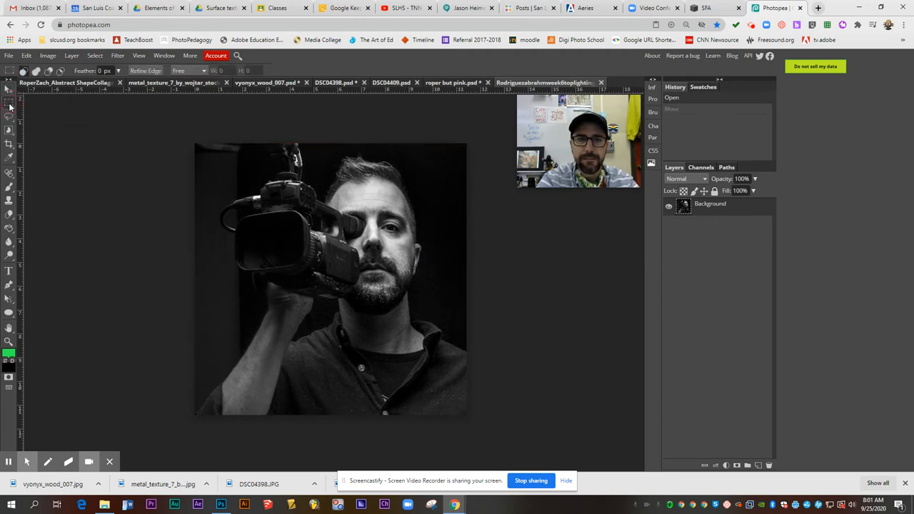
# - Mask the portrait to a thin strip across the mouth and beard and drop it into the collage
pyautogui.moveTo(442, 257); pyautogui.dragTo(325, 289)
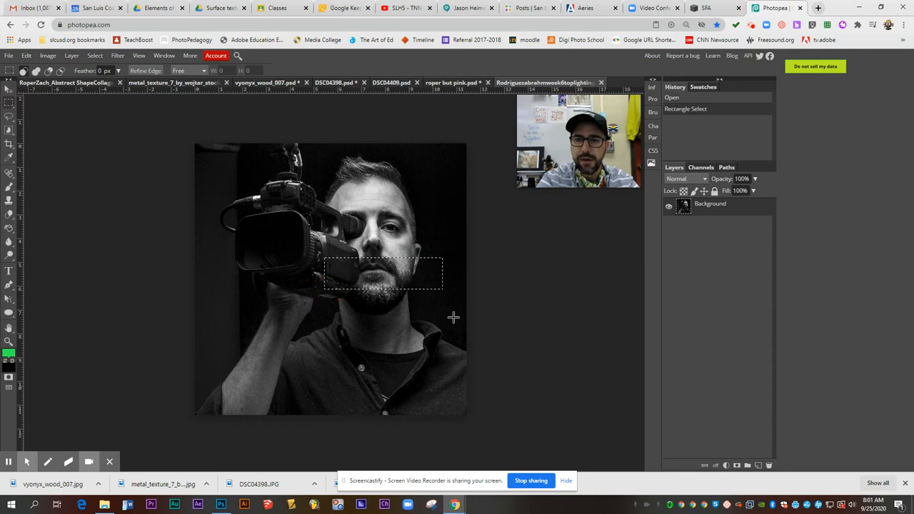
pyautogui.click(737, 465)
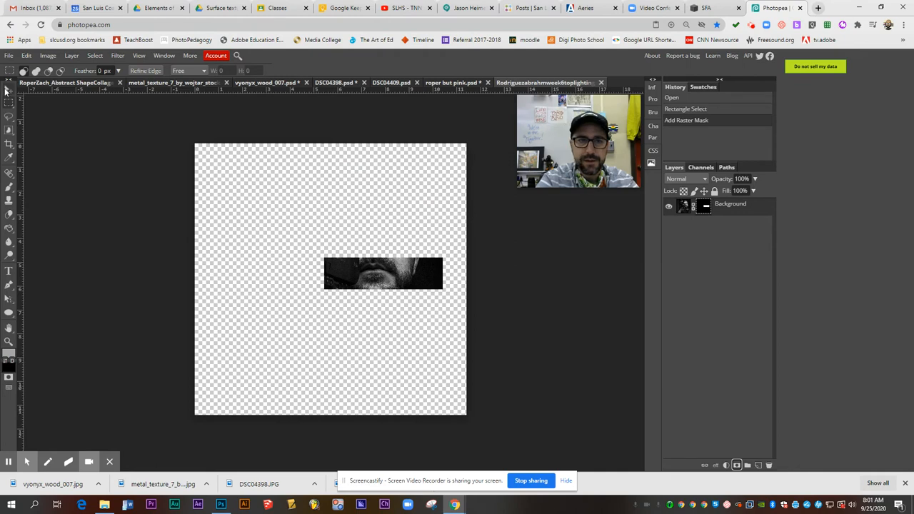
pyautogui.click(8, 88)
pyautogui.moveTo(403, 270); pyautogui.dragTo(178, 118)
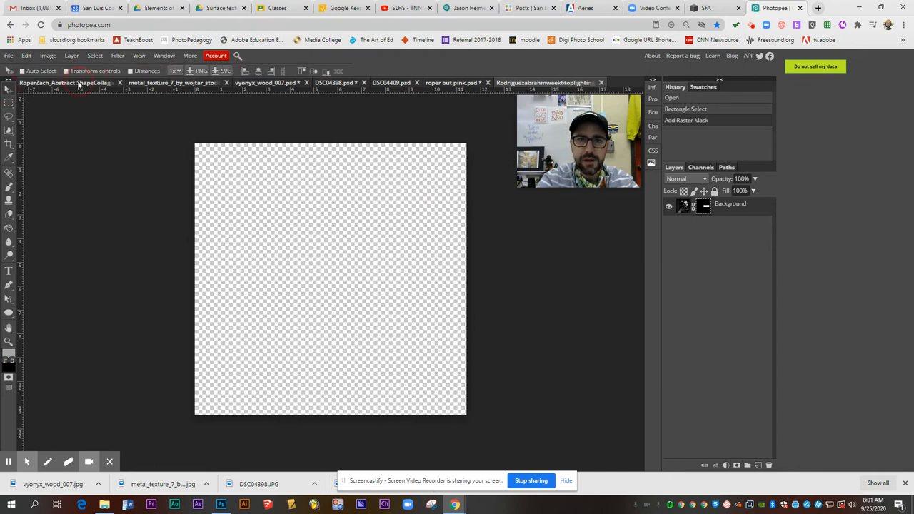
pyautogui.moveTo(80, 85); pyautogui.dragTo(380, 367)
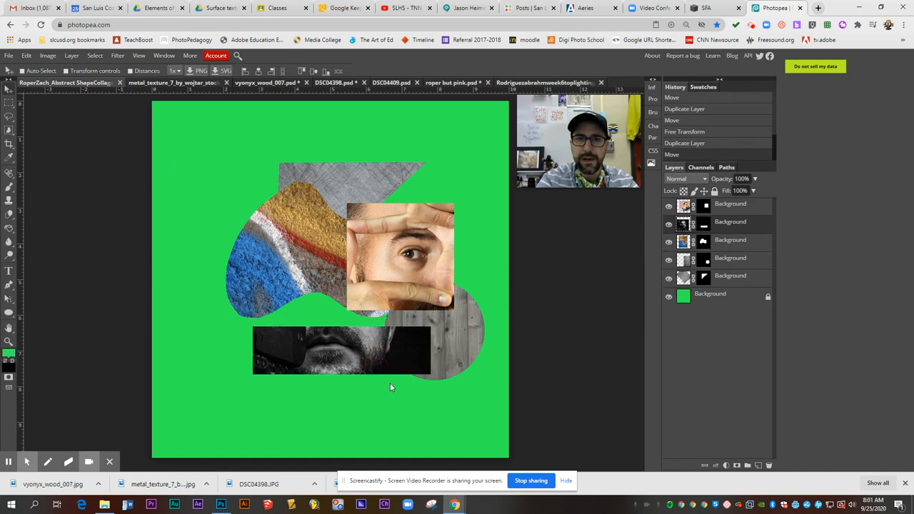
pyautogui.click(153, 13)
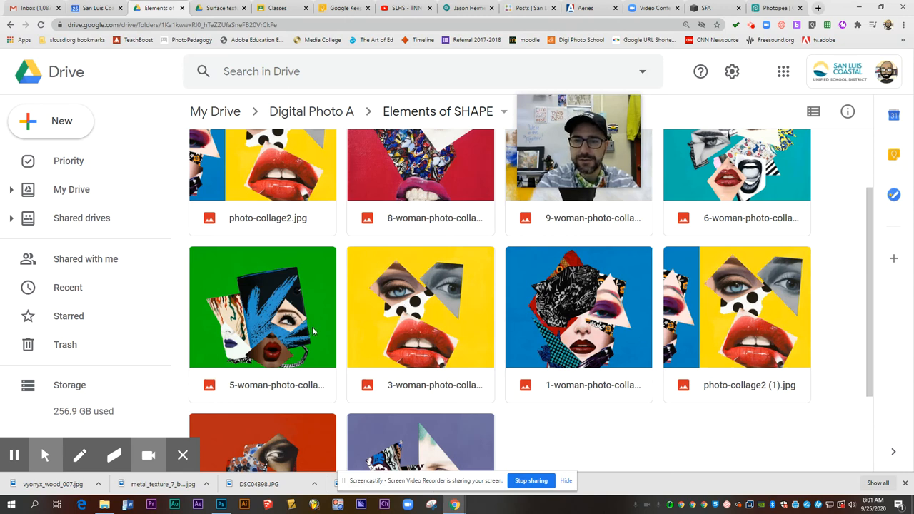
pyautogui.scroll(-2, 313, 331)
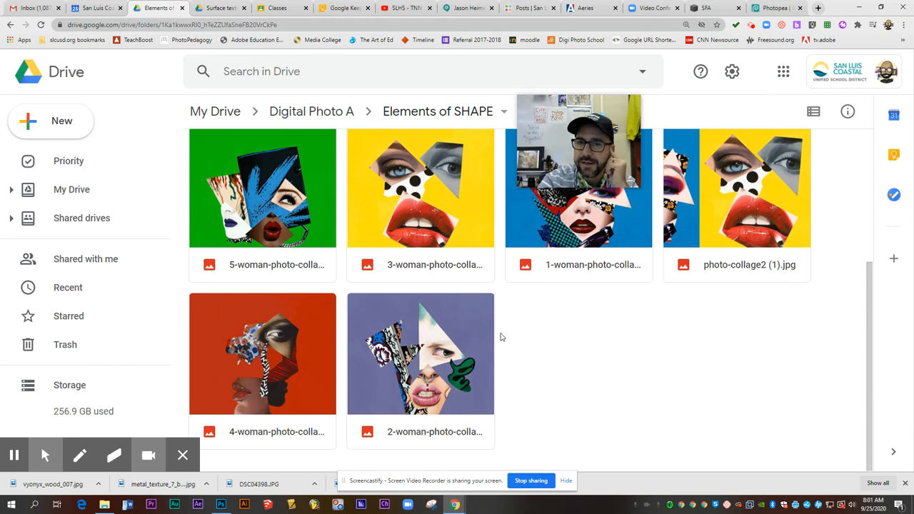
pyautogui.scroll(3, 503, 338)
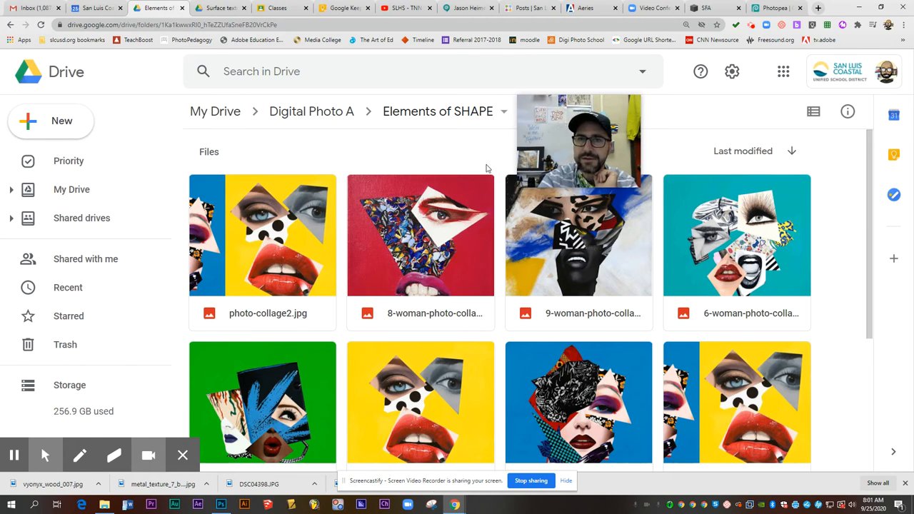
# - In the Google Drive tab, navigate up to Texture Library and into the Paint Tossing folder
pyautogui.hotkey('ctrl', 'Tab')
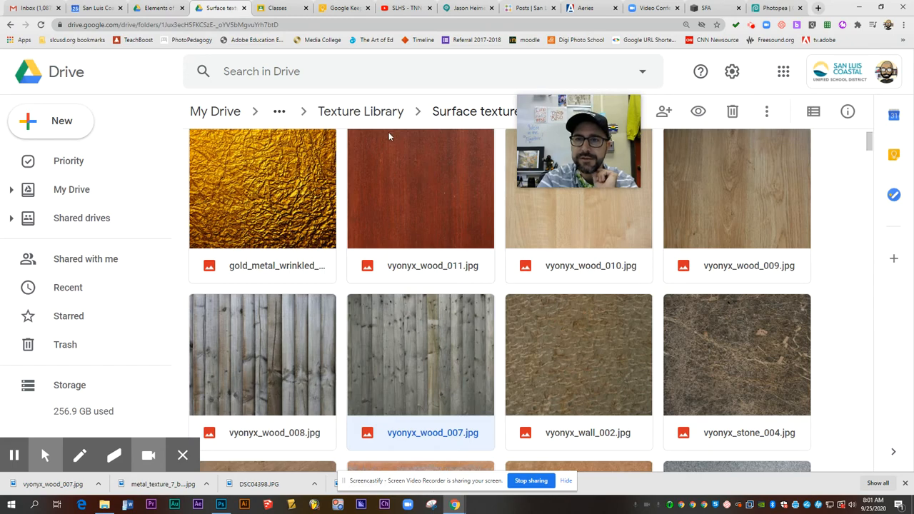
pyautogui.click(388, 112)
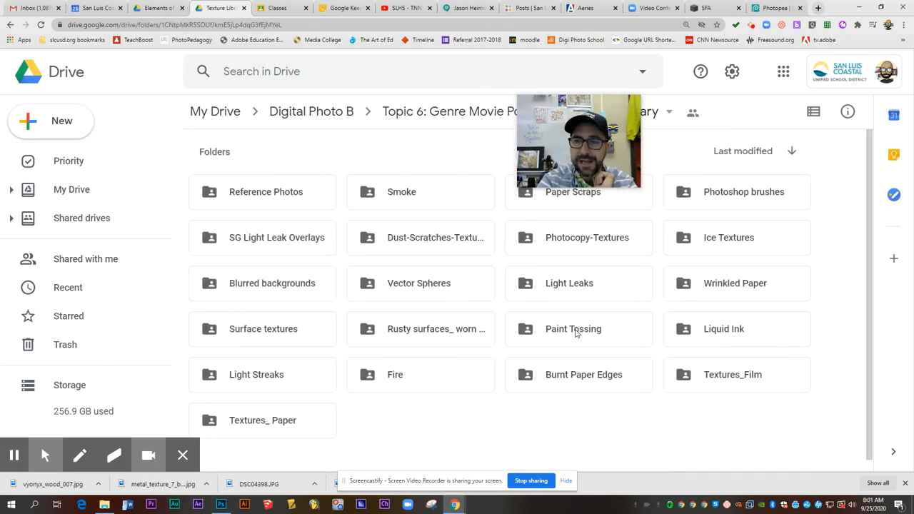
pyautogui.click(577, 332)
pyautogui.doubleClick(576, 333)
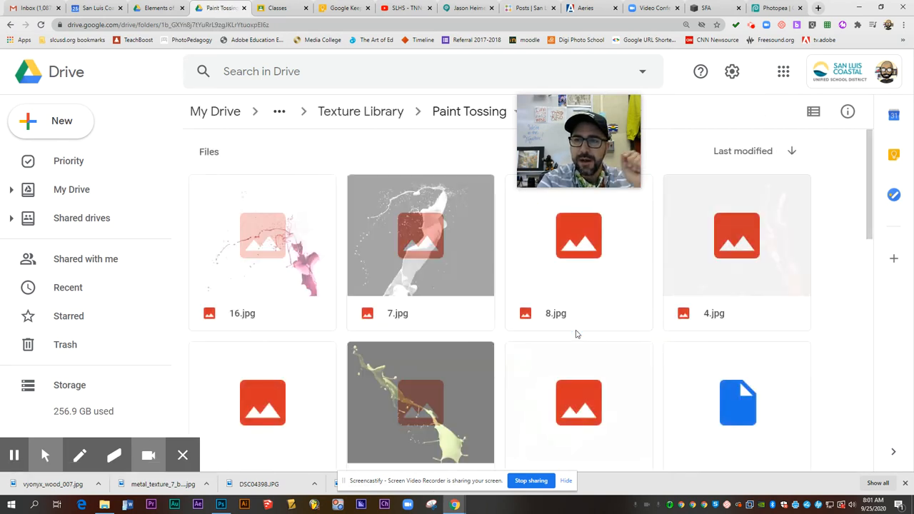
pyautogui.scroll(-1, 537, 318)
pyautogui.scroll(-3, 538, 318)
pyautogui.scroll(-1, 537, 318)
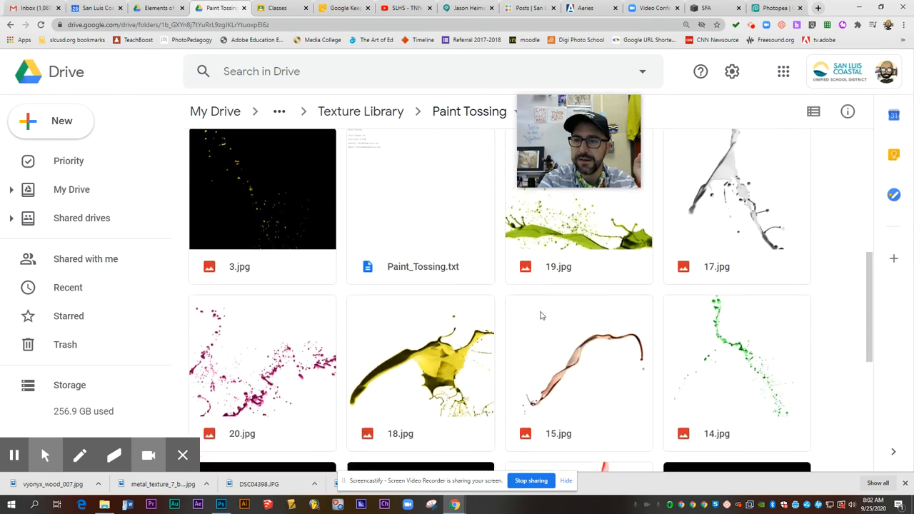
pyautogui.scroll(4, 584, 243)
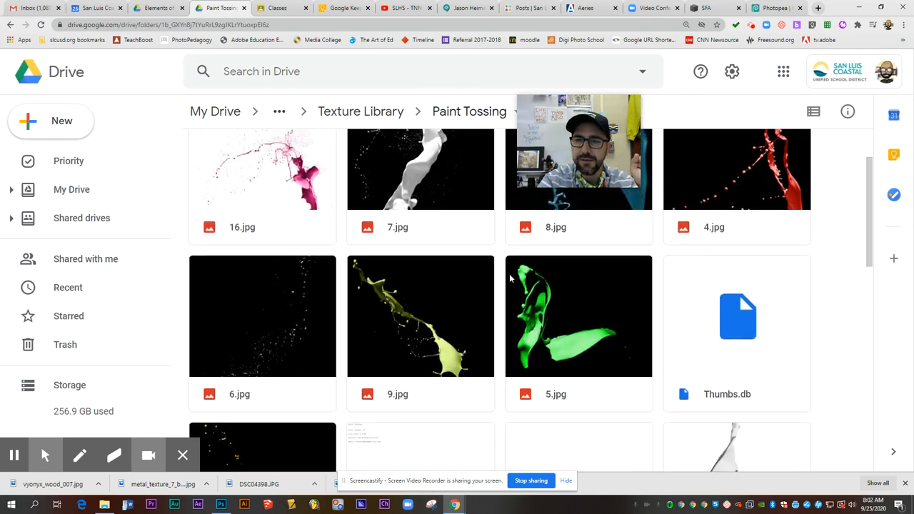
# - Download the pink splatter image 16.jpg and return to the Photopea collage tab
pyautogui.click(322, 272)
pyautogui.rightClick(321, 271)
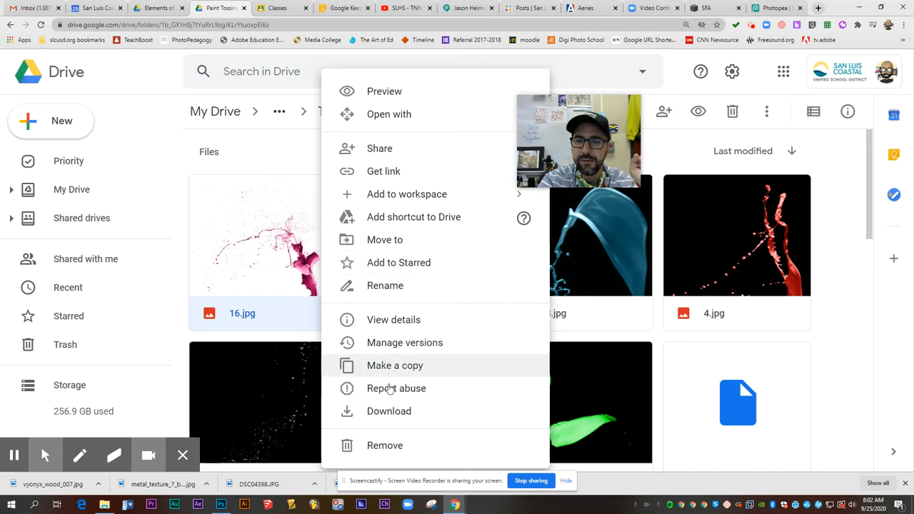
pyautogui.click(396, 410)
pyautogui.click(766, 7)
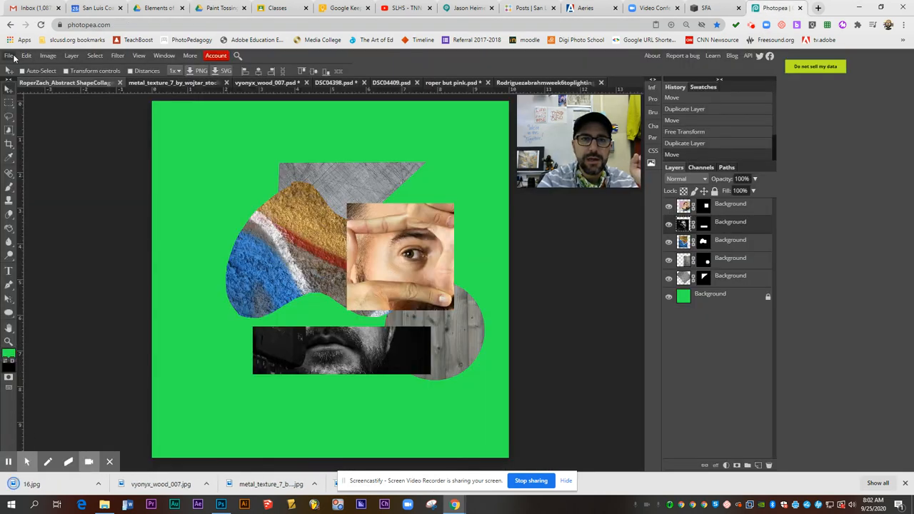
# - Open the downloaded 16.jpg and drag its layer into the green collage document
pyautogui.click(8, 55)
pyautogui.click(20, 81)
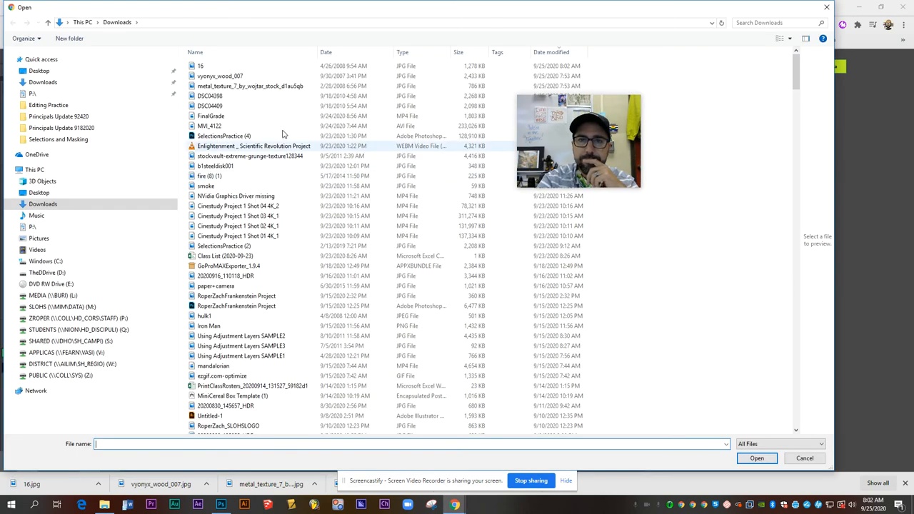
pyautogui.doubleClick(208, 69)
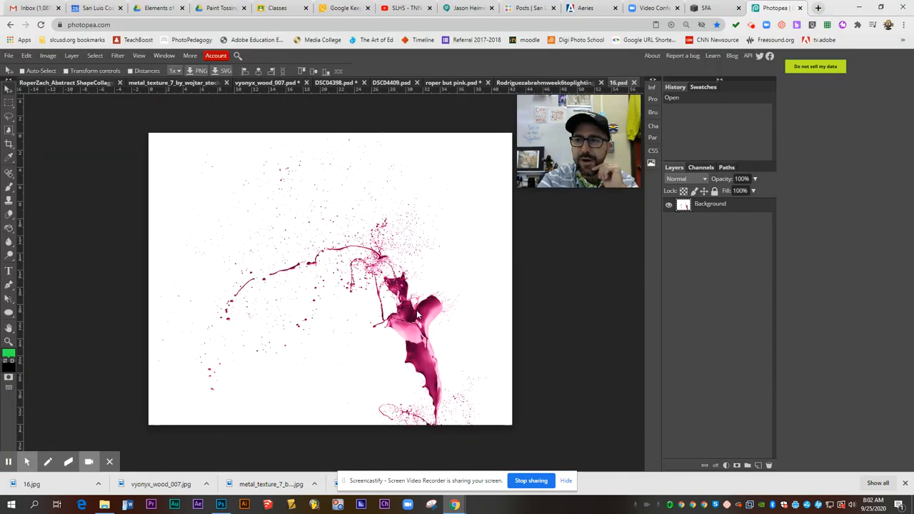
pyautogui.click(117, 133)
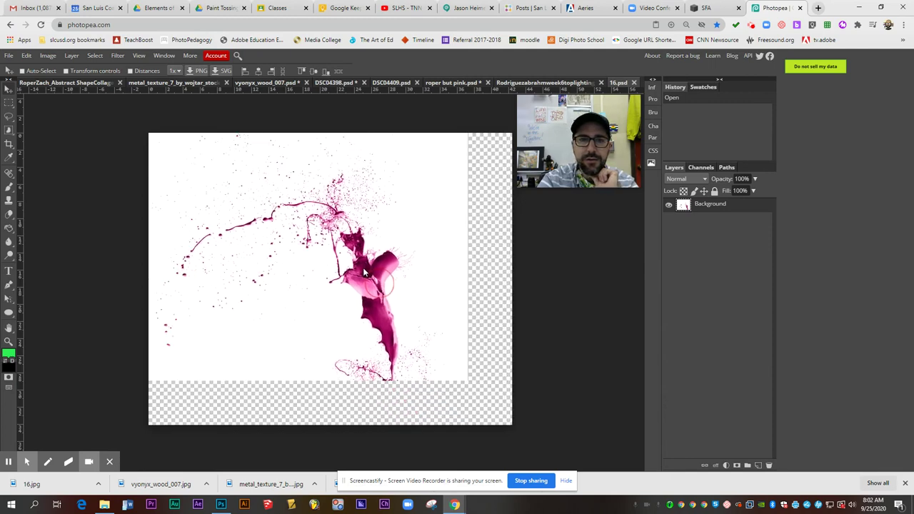
pyautogui.click(87, 83)
pyautogui.moveTo(252, 215); pyautogui.dragTo(359, 320)
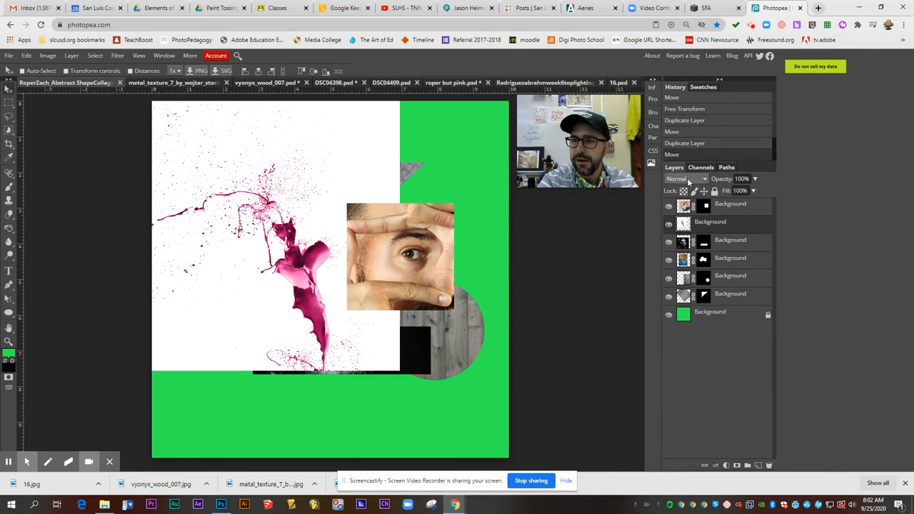
# - Set the splatter layer to Multiply blend mode and move it up toward the top right
pyautogui.click(687, 180)
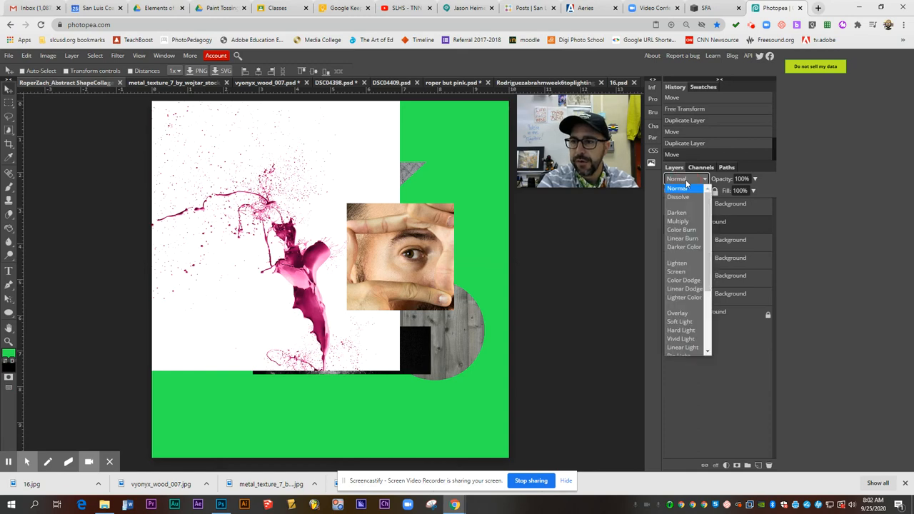
pyautogui.click(678, 221)
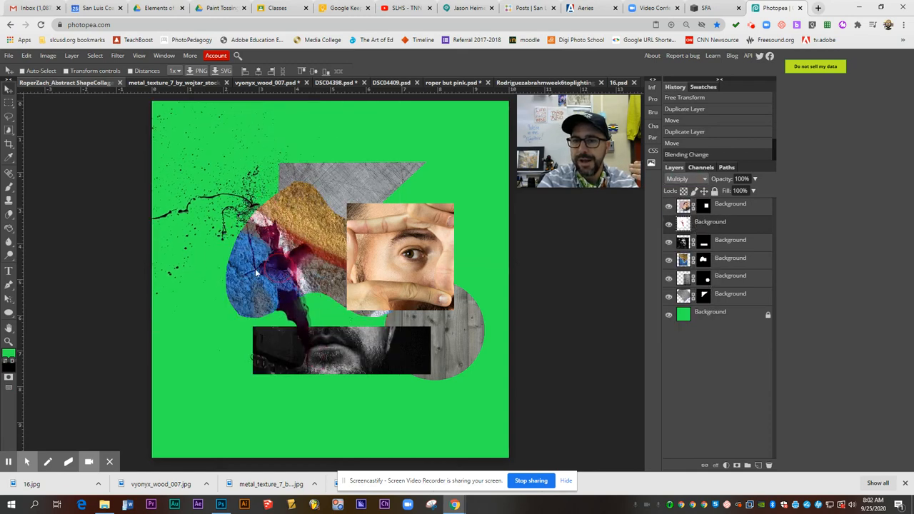
pyautogui.moveTo(251, 274)
pyautogui.mouseDown()
pyautogui.moveTo(443, 249)
pyautogui.moveTo(347, 201)
pyautogui.mouseUp()
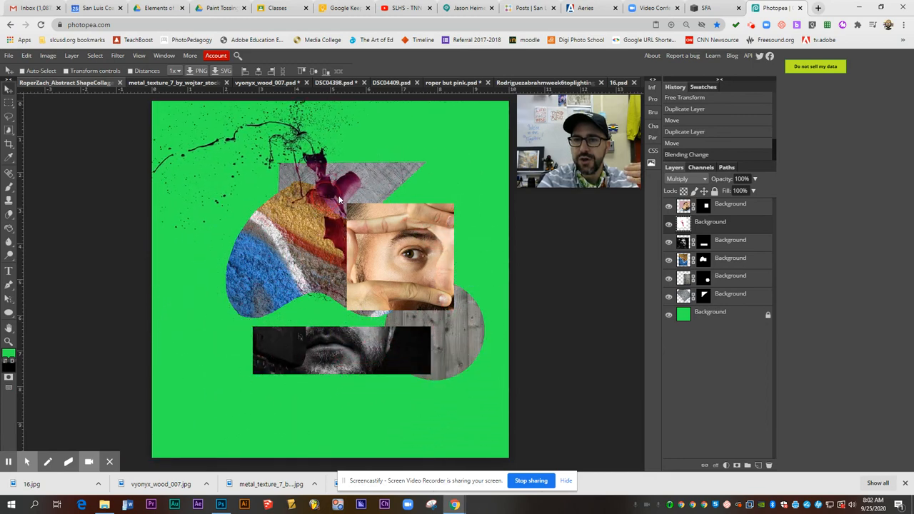
pyautogui.moveTo(347, 201); pyautogui.dragTo(395, 211)
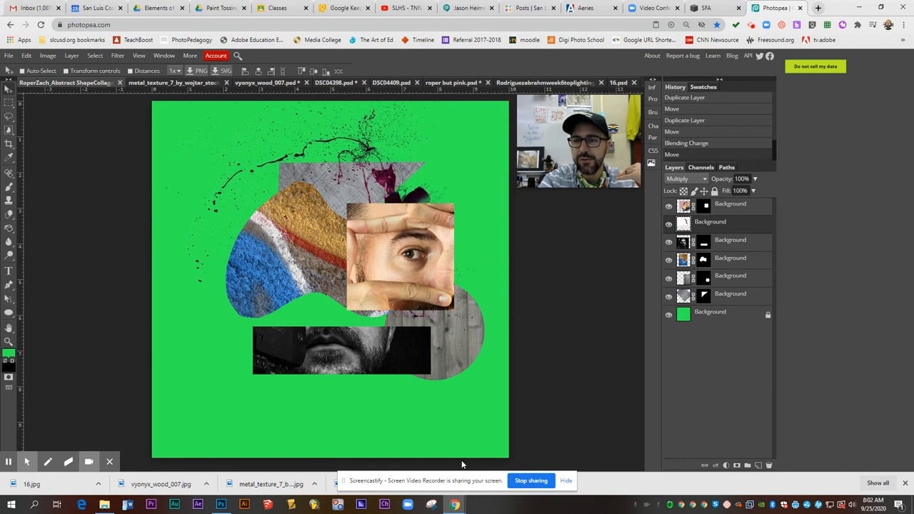
# - Select the shape layers and shift them down and left on the canvas, undoing a trial move
pyautogui.click(732, 280)
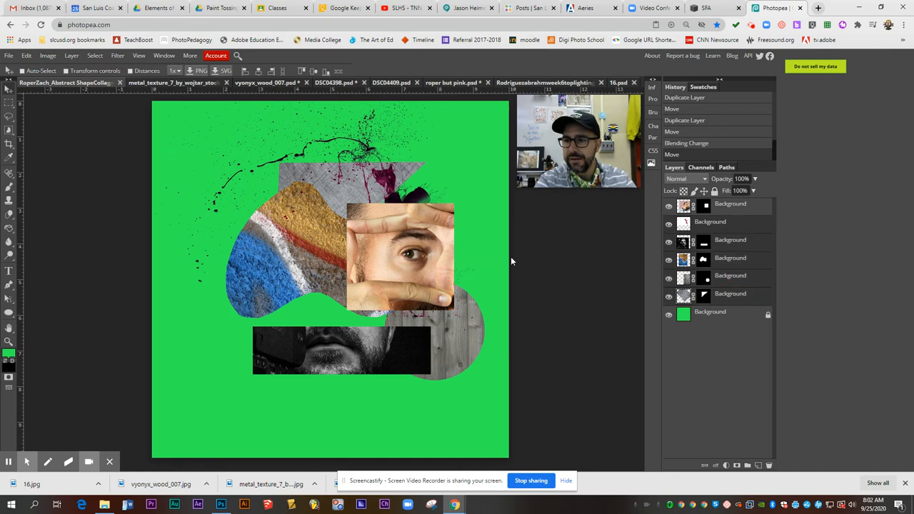
pyautogui.moveTo(403, 264); pyautogui.dragTo(395, 266)
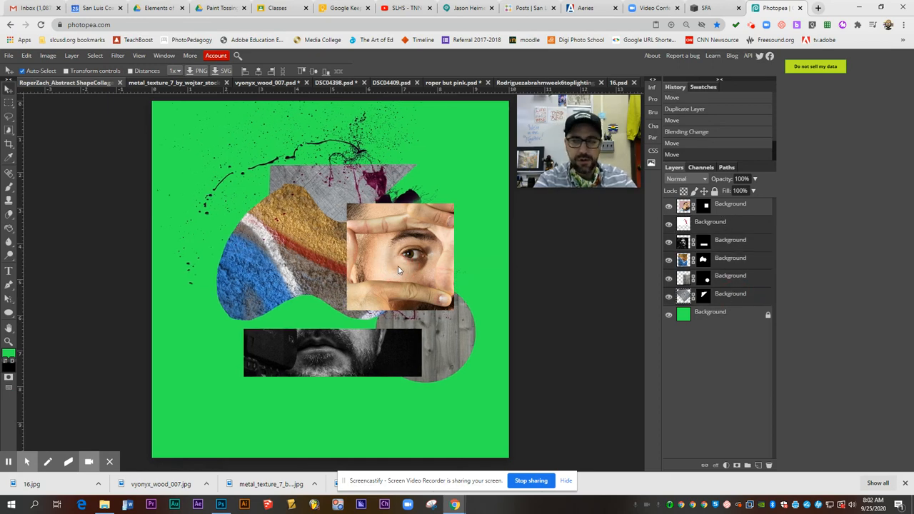
pyautogui.hotkey('ctrl', 'z')
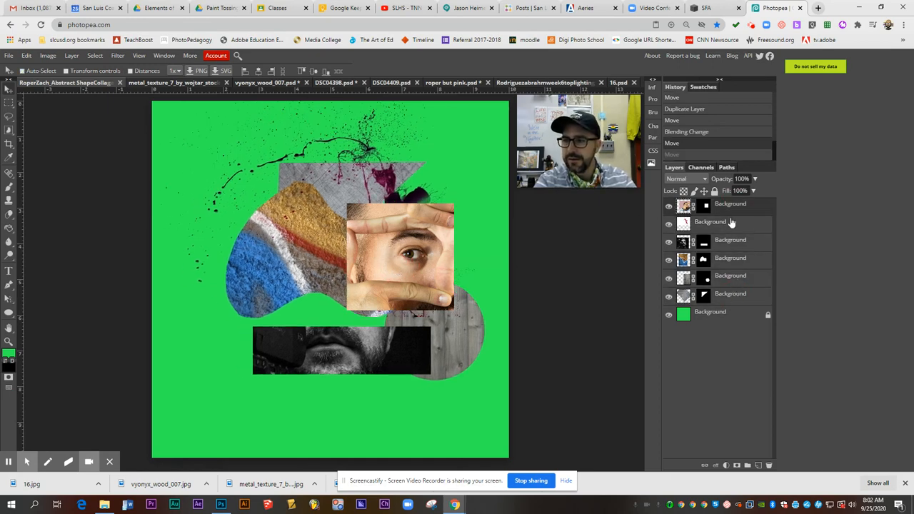
pyautogui.click(741, 296)
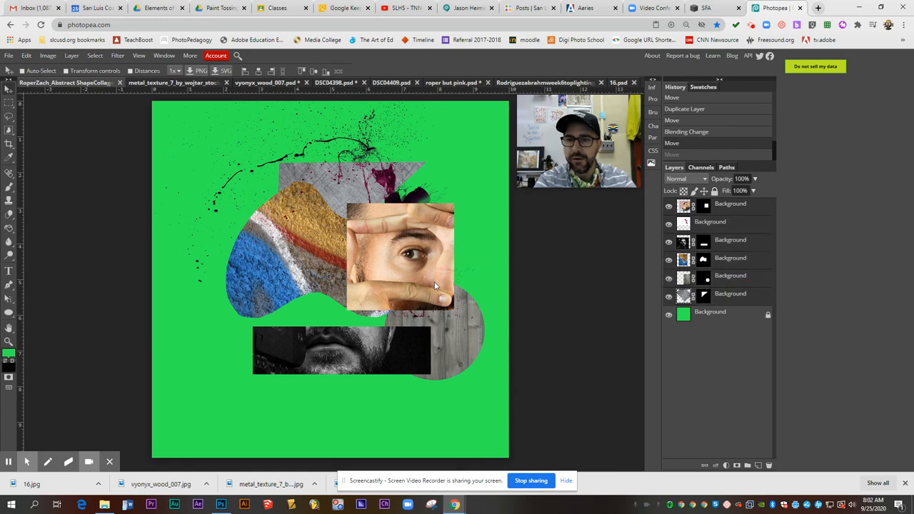
pyautogui.moveTo(402, 263); pyautogui.dragTo(381, 279)
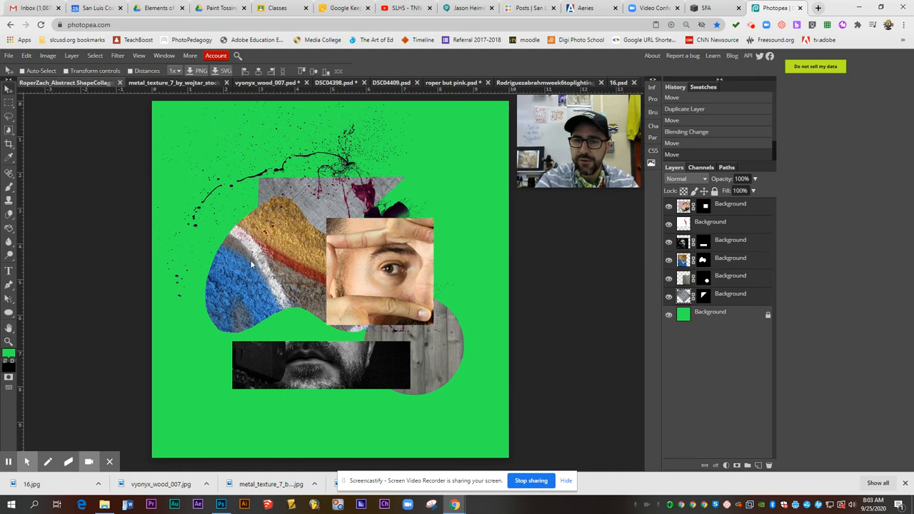
# - Open Blending Options for the blue textured shape layer and enable Drop Shadow
pyautogui.click(764, 263)
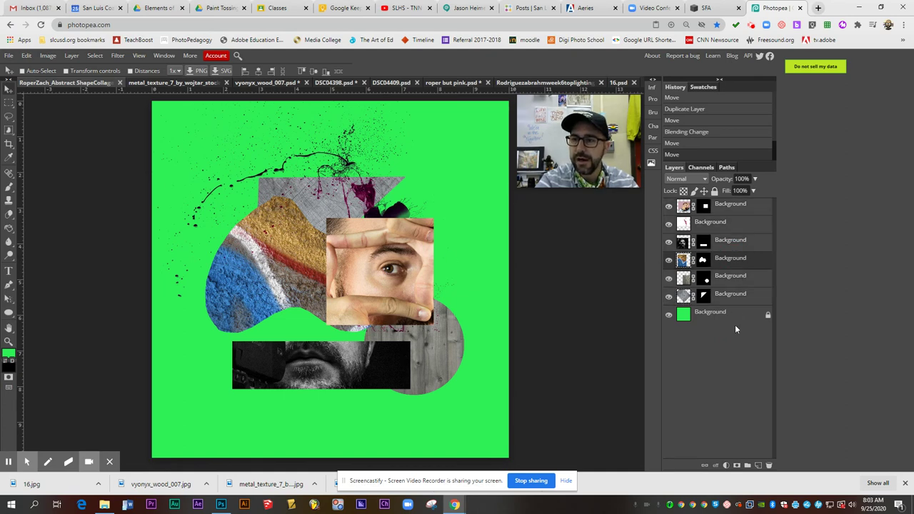
pyautogui.rightClick(724, 263)
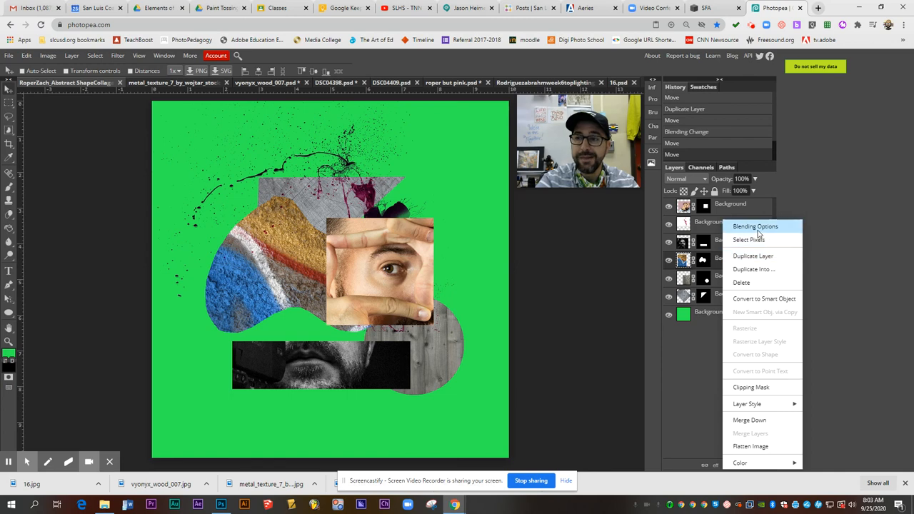
pyautogui.click(757, 228)
pyautogui.moveTo(275, 125); pyautogui.dragTo(677, 208)
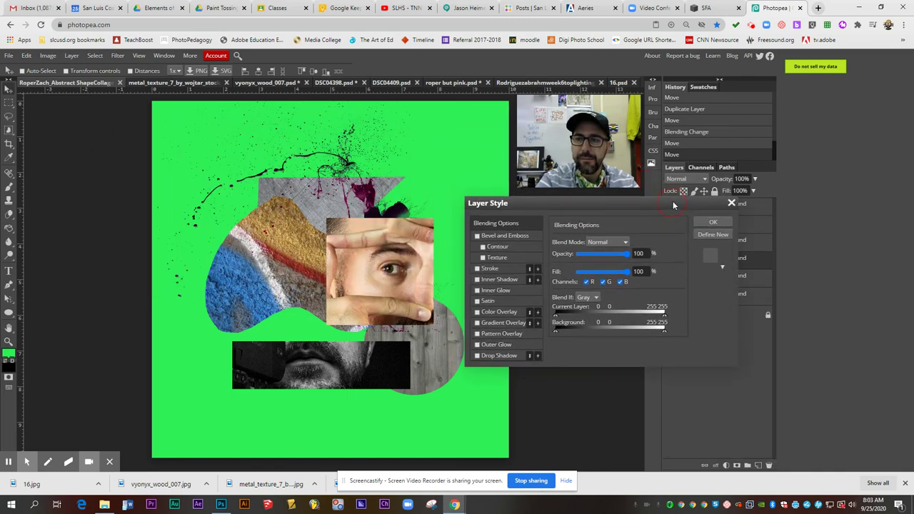
pyautogui.click(507, 354)
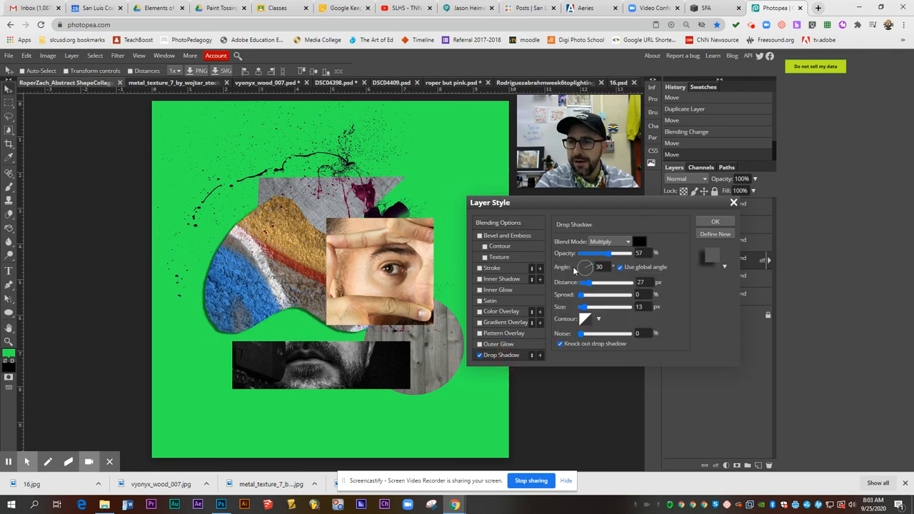
# - Set the shadow to angle 118, distance 42 and size 11, apply it, then select the eye photo layer
pyautogui.moveTo(585, 265); pyautogui.dragTo(585, 270)
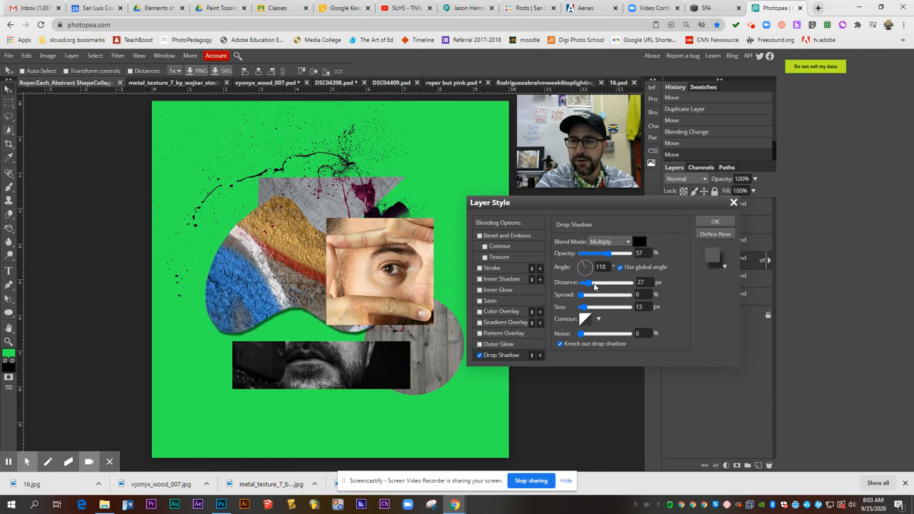
pyautogui.moveTo(590, 283); pyautogui.dragTo(592, 284)
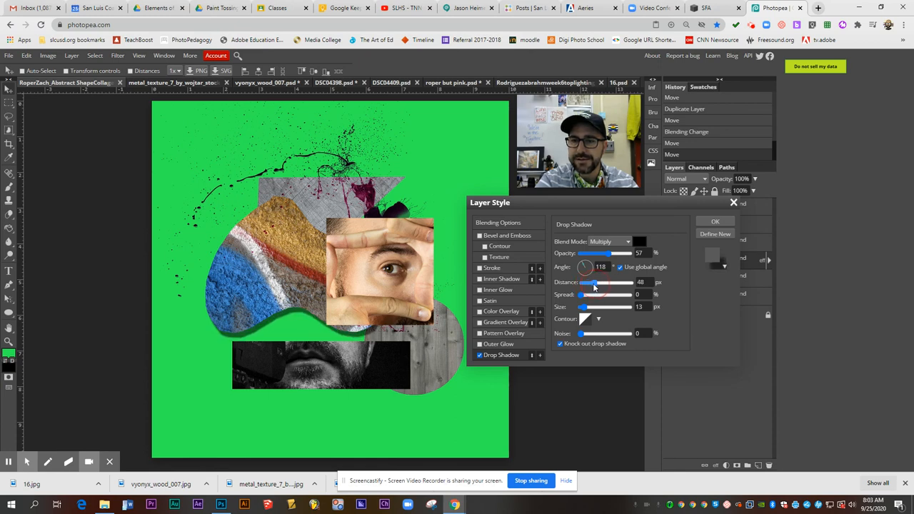
pyautogui.click(587, 309)
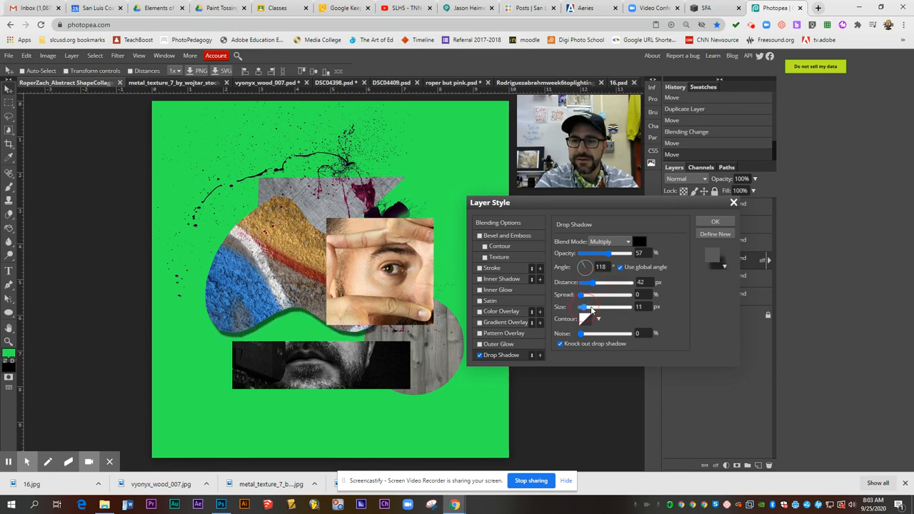
pyautogui.moveTo(592, 309); pyautogui.dragTo(594, 311)
pyautogui.click(715, 223)
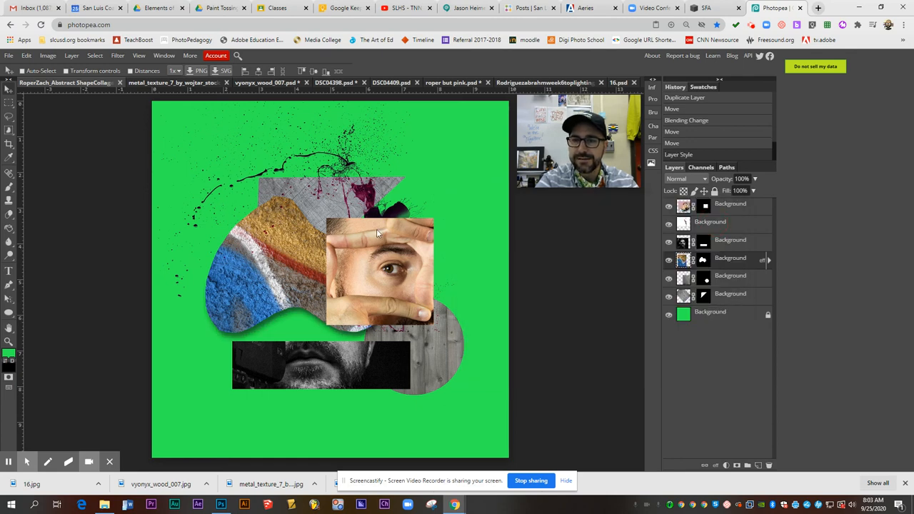
pyautogui.click(728, 212)
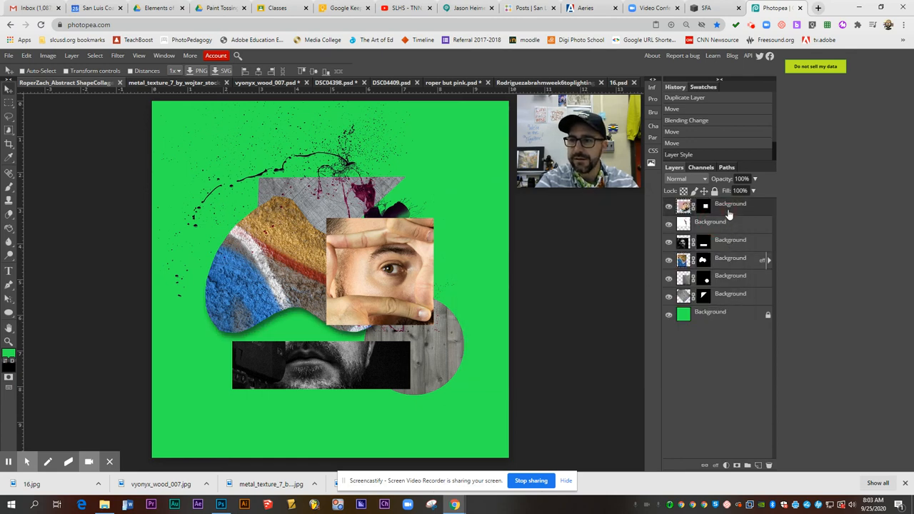
# - Add a drop shadow (distance 42, size 57) to the eye photo layer via Blending Options
pyautogui.rightClick(729, 211)
pyautogui.click(753, 217)
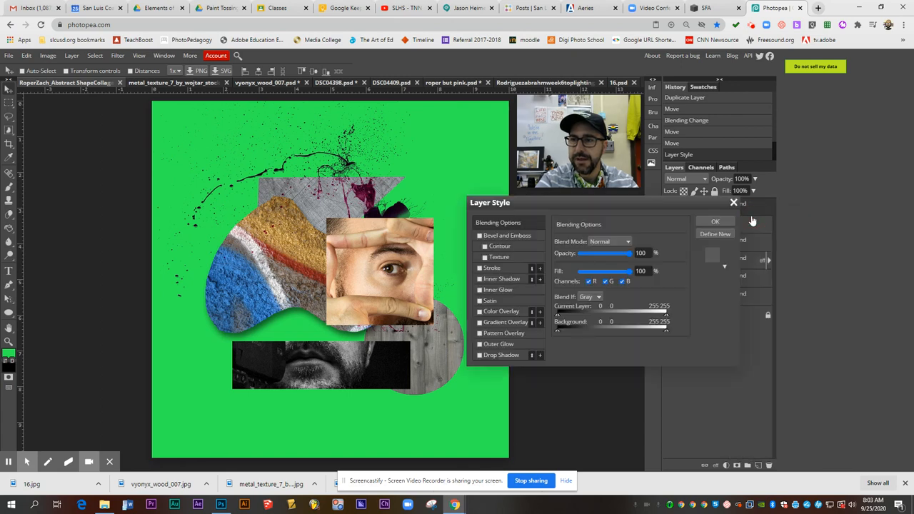
pyautogui.click(502, 355)
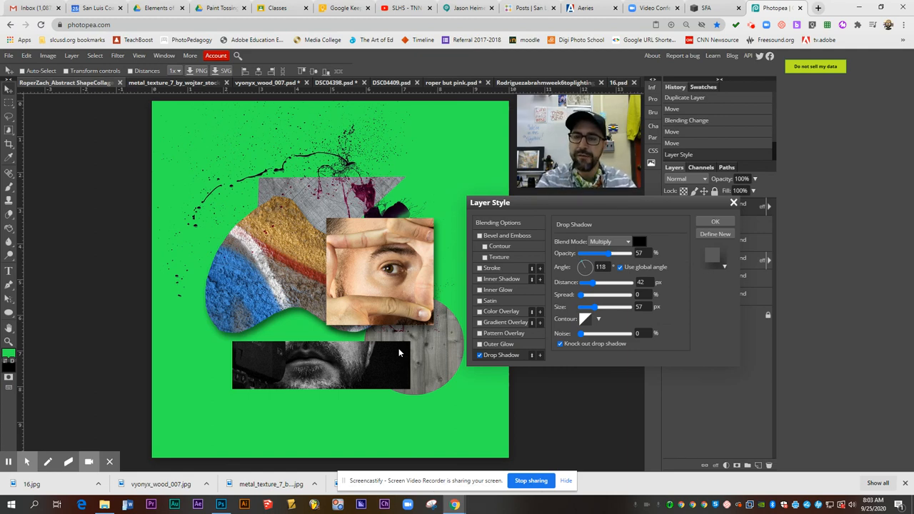
pyautogui.click(728, 223)
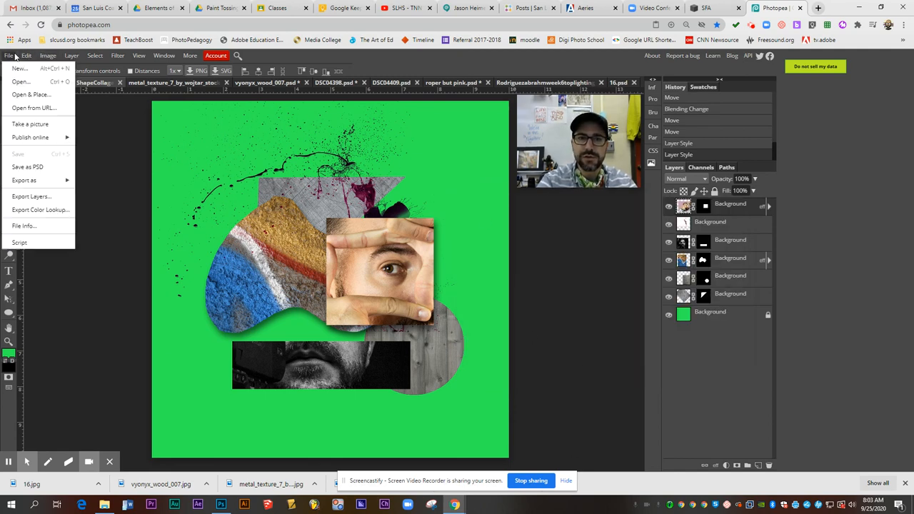
pyautogui.moveTo(24, 180)
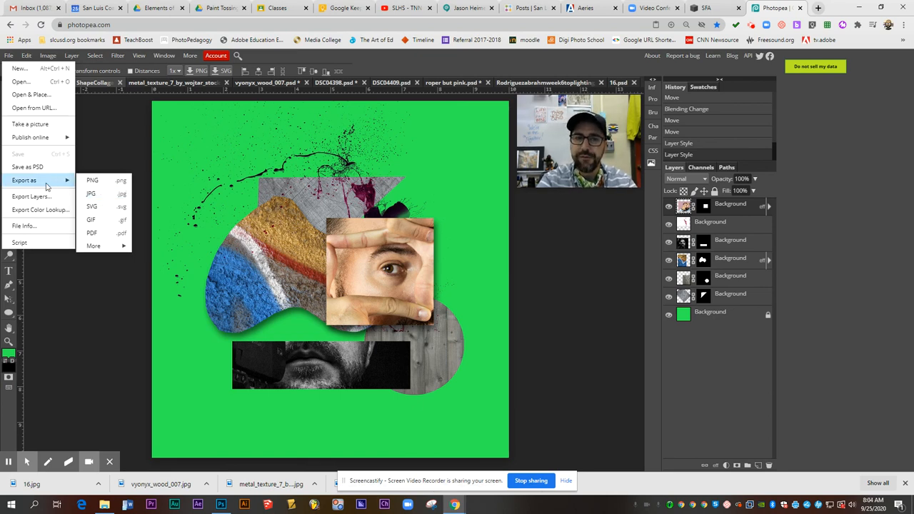
# - Export the collage as a 3000-pixel JPG and save it to the computer
pyautogui.click(93, 195)
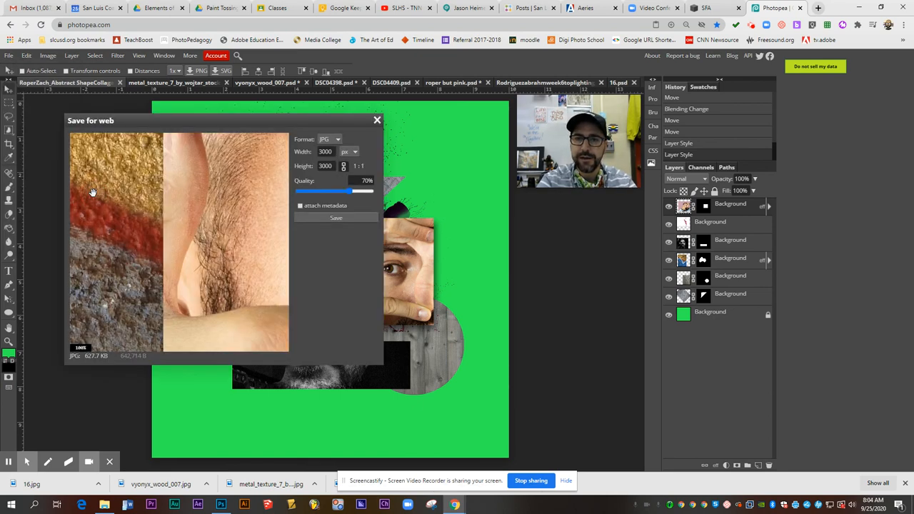
pyautogui.click(344, 218)
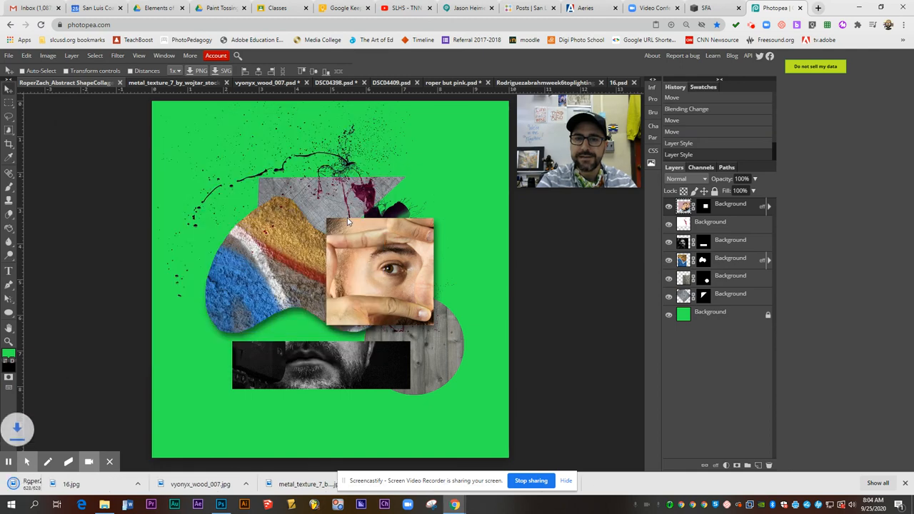